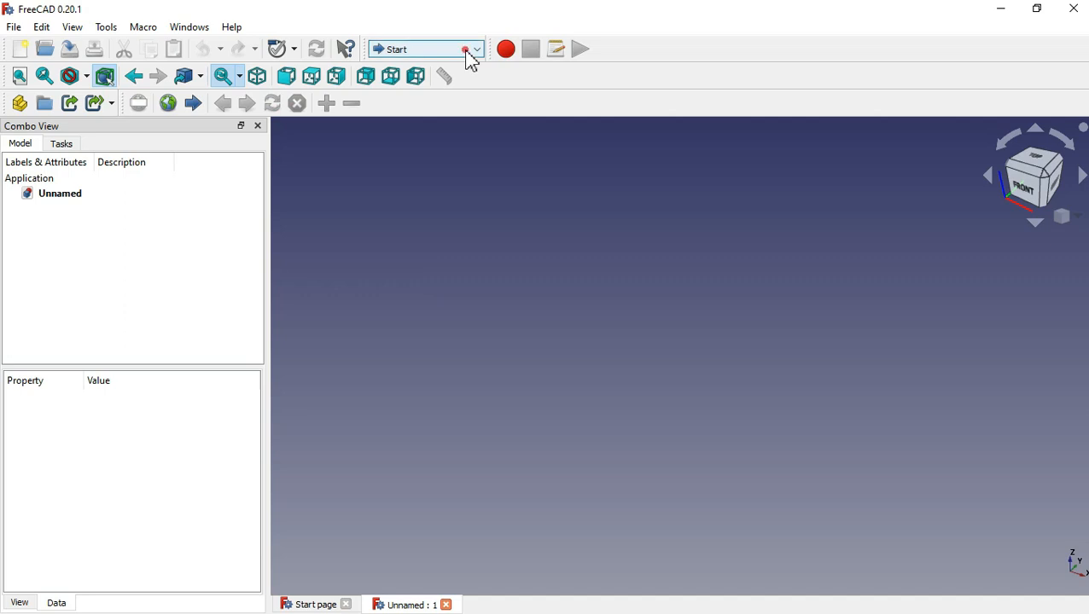
Switch to the A2plus workbench
left_click(469, 51)
left_click(476, 116)
left_click_drag(476, 116, 470, 90)
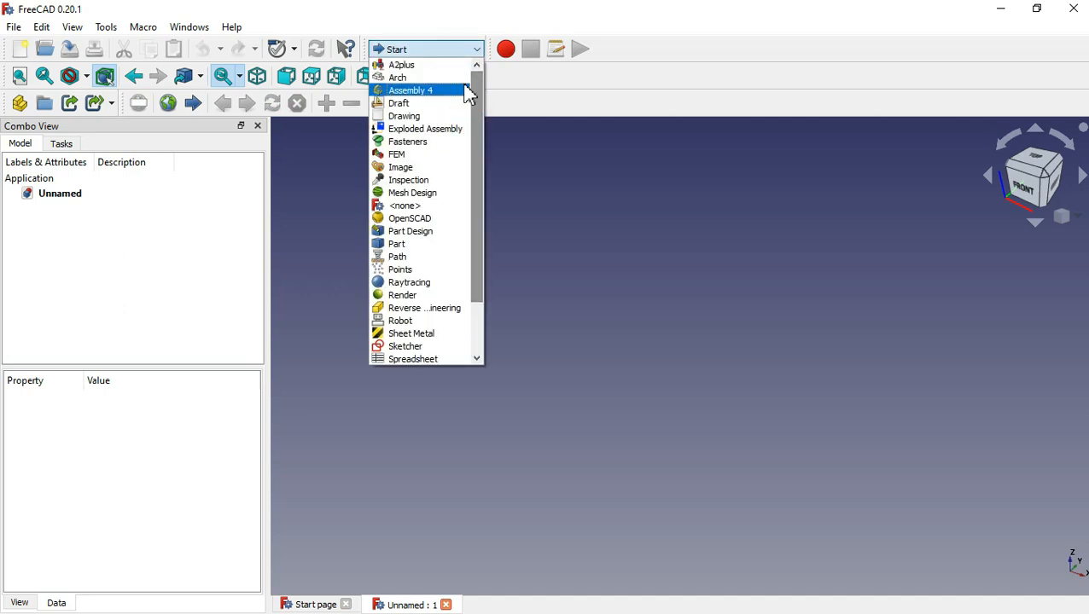
left_click(423, 66)
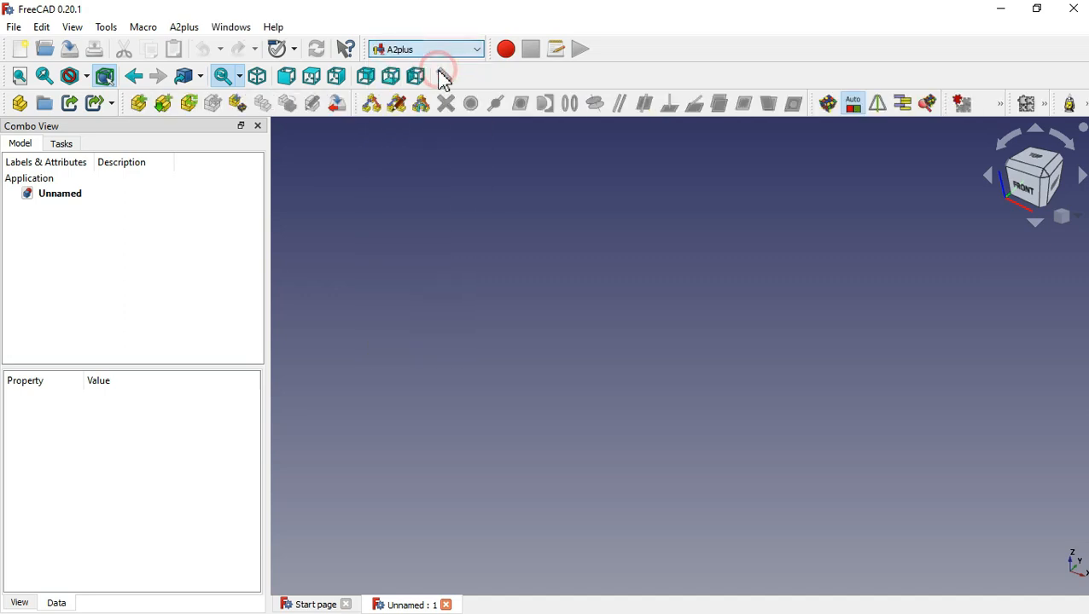
Save the new document as Door latch animation.FCStd in the Project folder, replacing the existing file
left_click(70, 53)
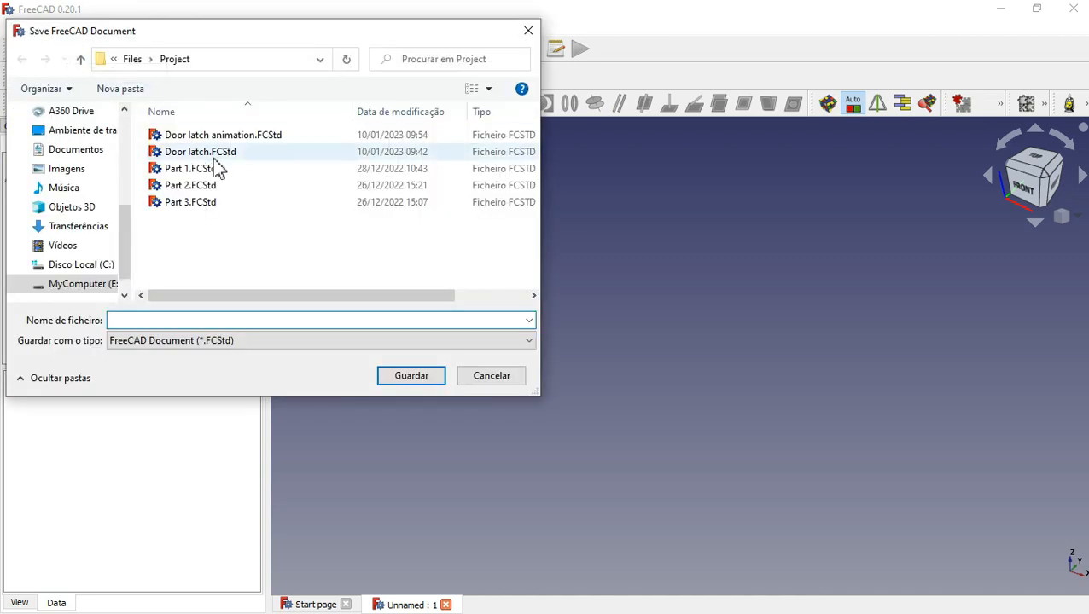
left_click(341, 136)
left_click(418, 382)
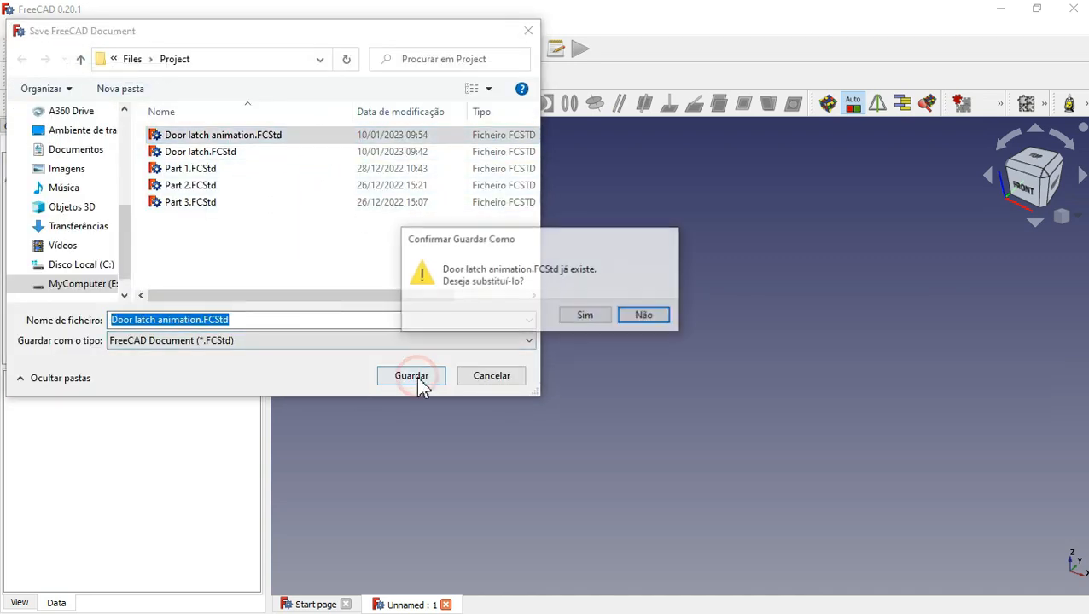
left_click(594, 314)
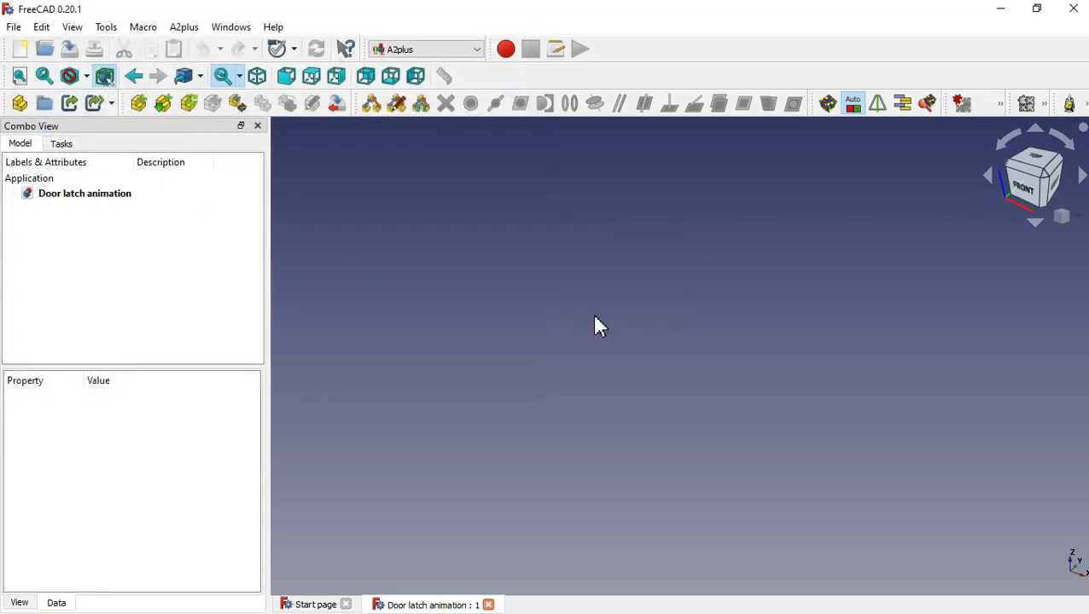
Import only the Fillet001 object from Part 1.FCStd into the assembly
left_click(163, 111)
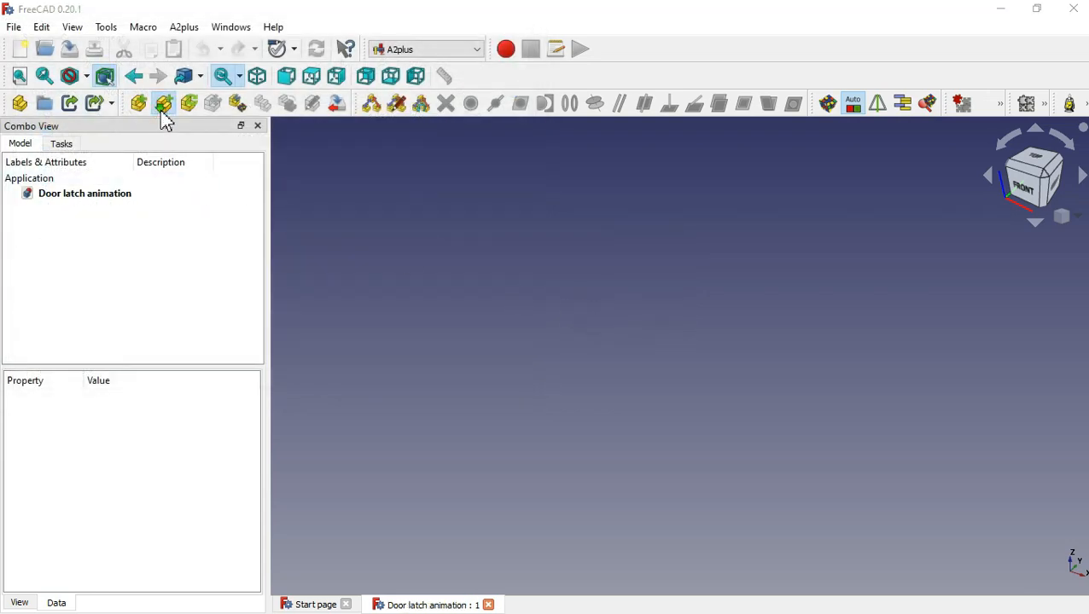
double_click(298, 170)
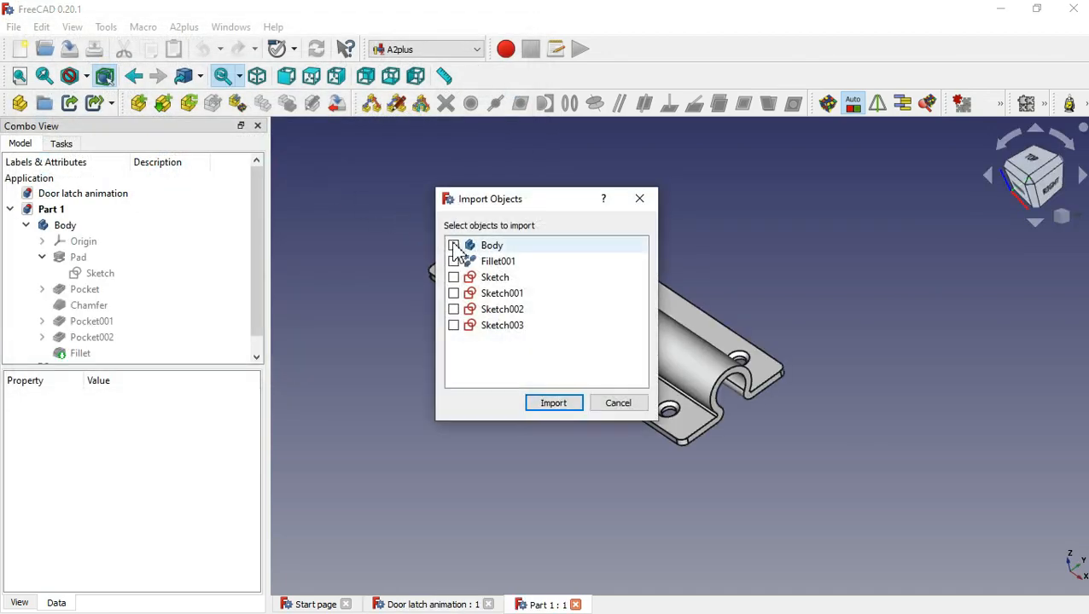
left_click(454, 246)
left_click(454, 262)
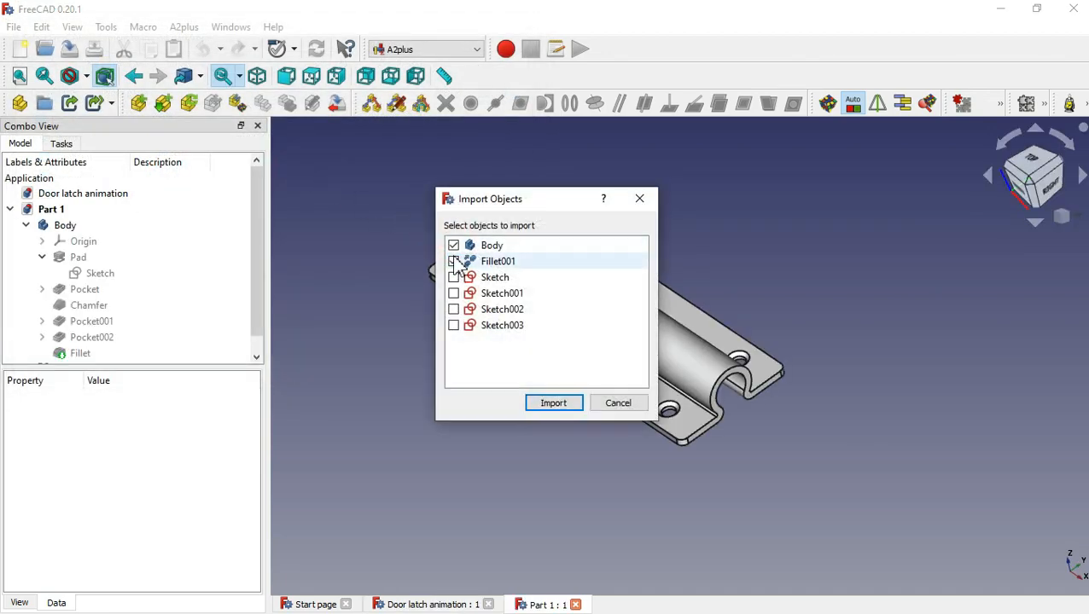
left_click(454, 246)
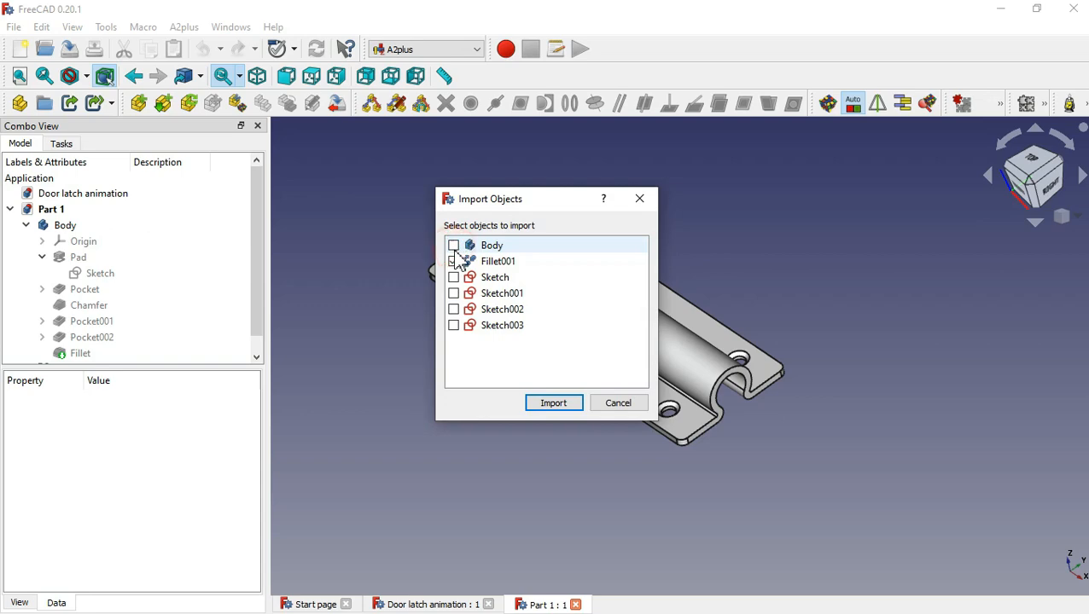
left_click(546, 405)
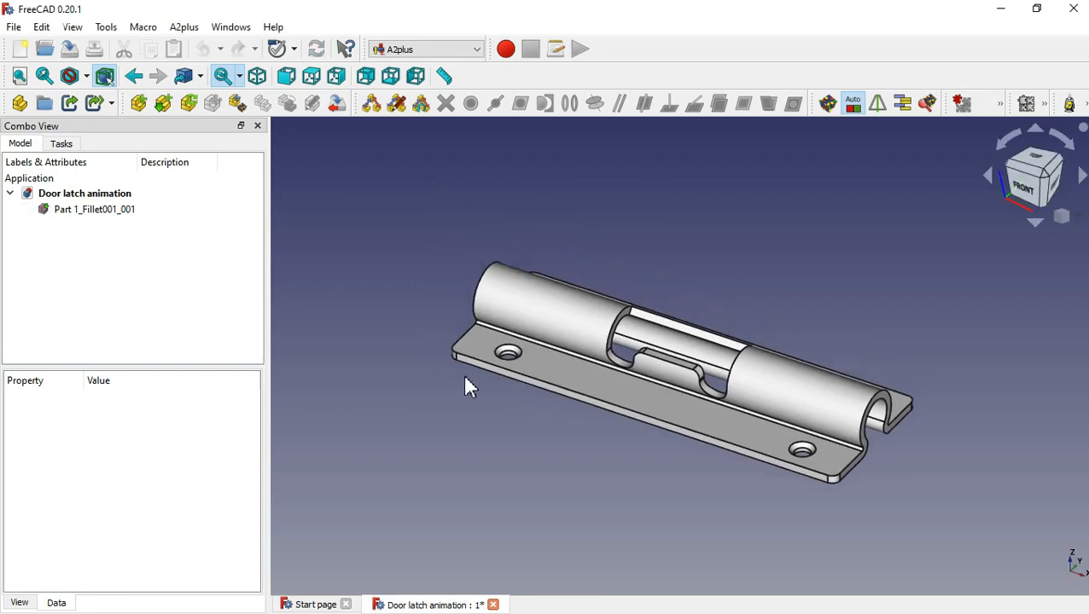
Import Part 2.FCStd and place it just beyond the open end of the long latch housing
left_click(162, 111)
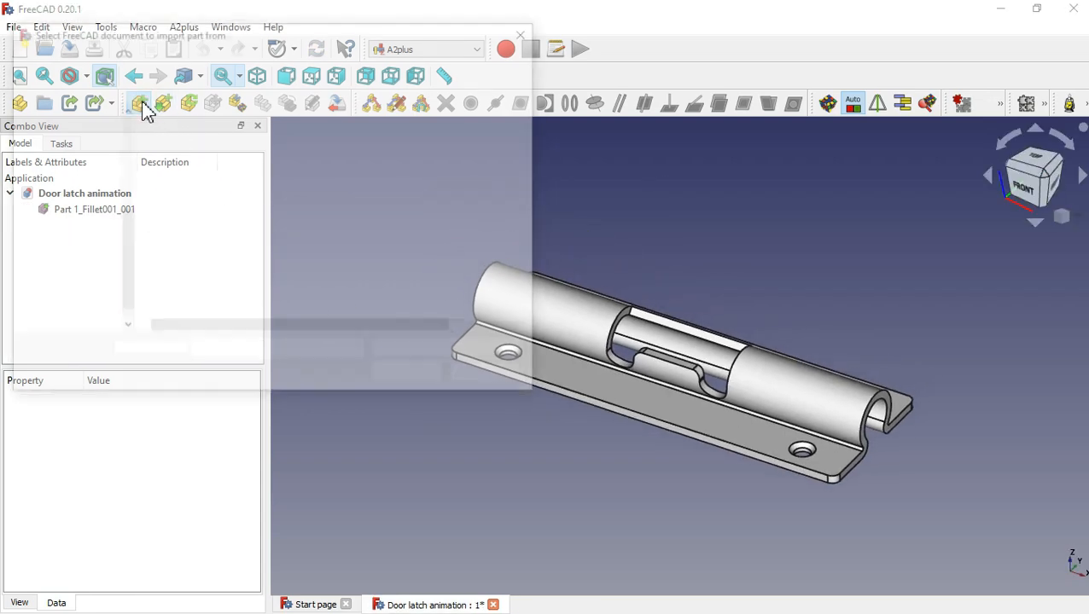
double_click(243, 187)
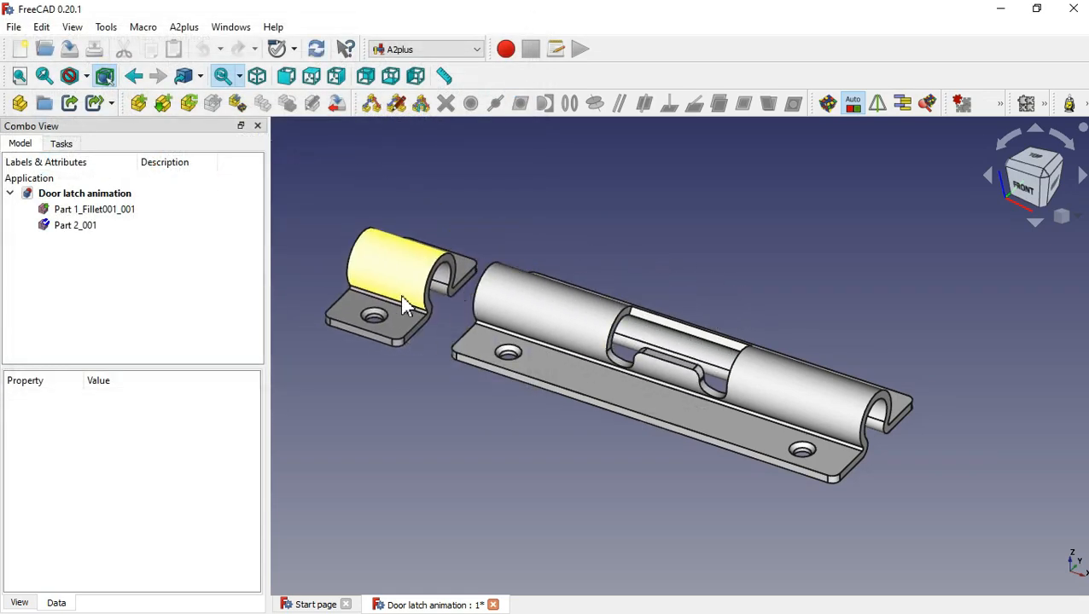
scroll(406, 308, "down", 5)
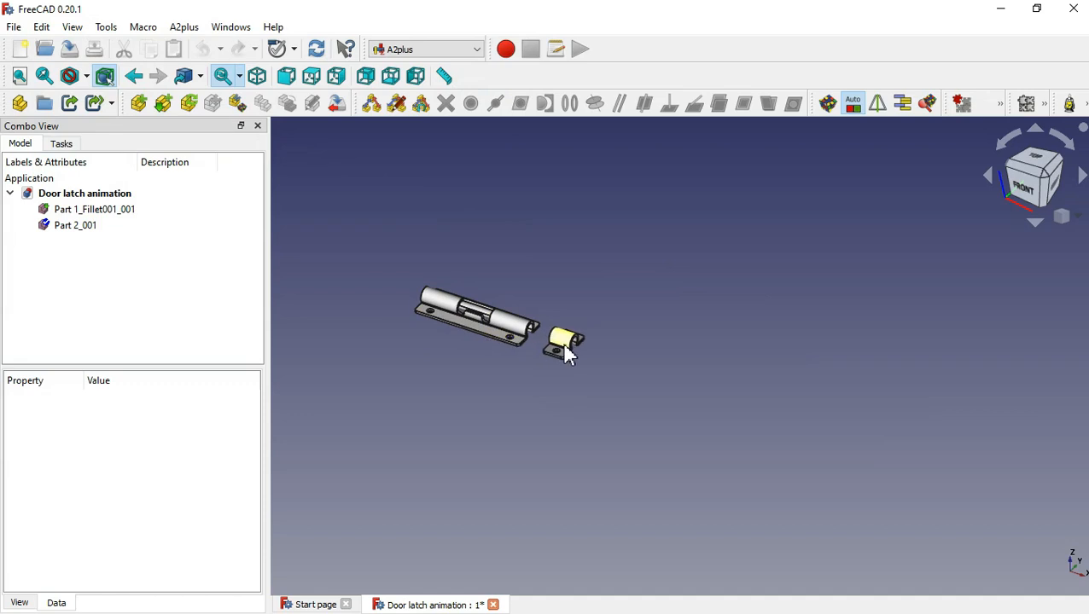
left_click(569, 357)
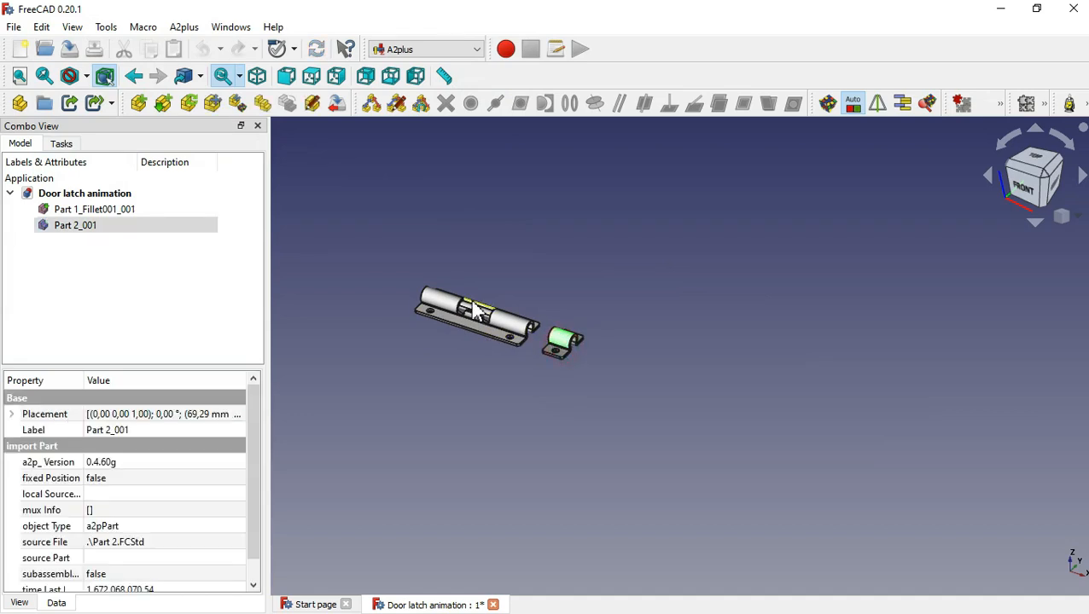
scroll(478, 311, "up", 4)
left_click(468, 287)
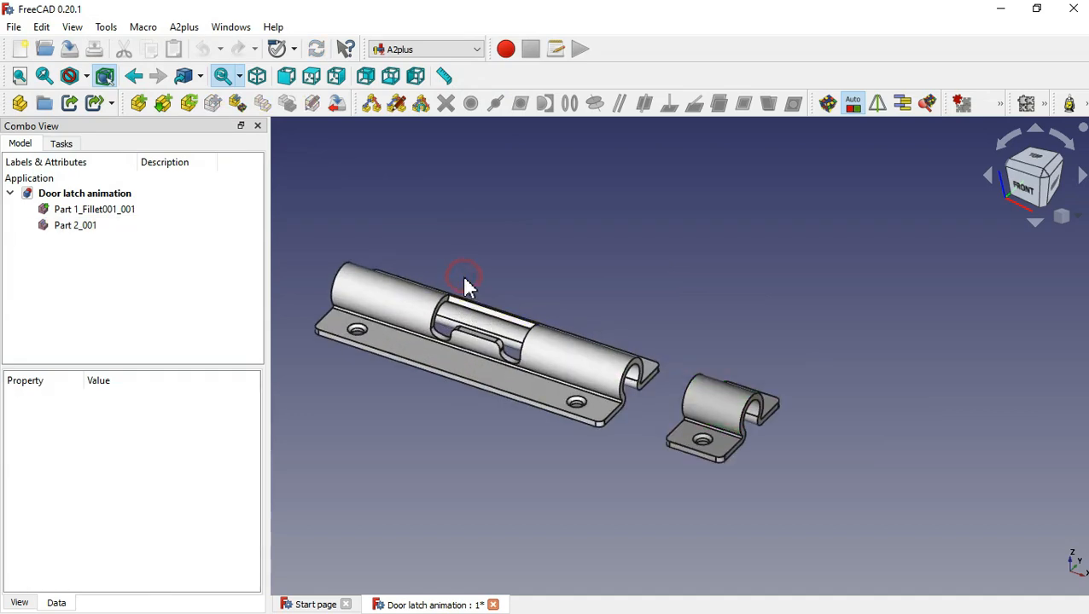
Import the bolt from Part 3.FCStd and place it above the latch housing
left_click(147, 111)
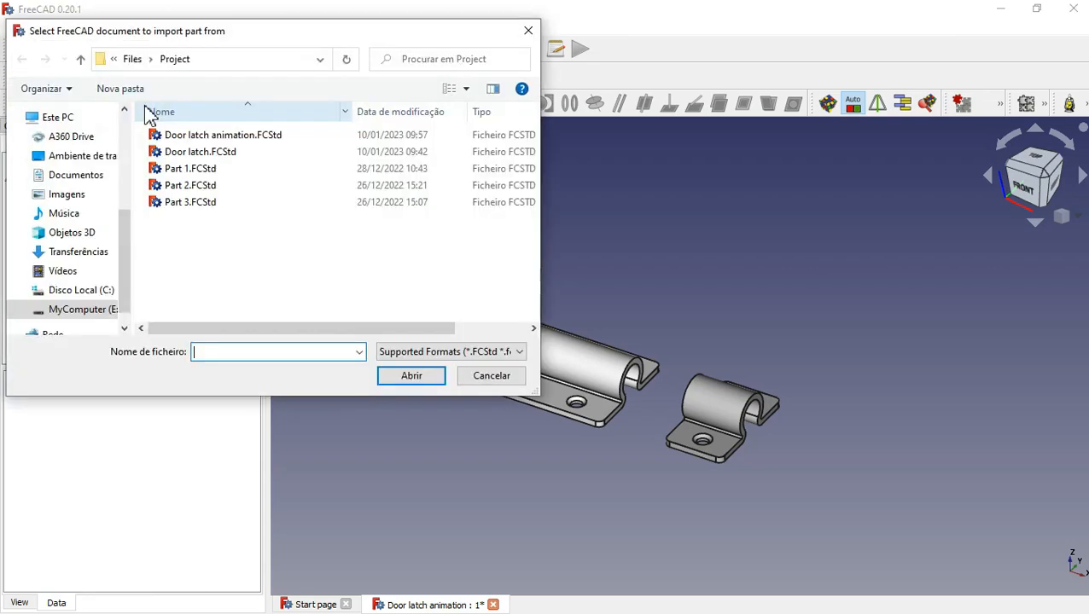
double_click(238, 207)
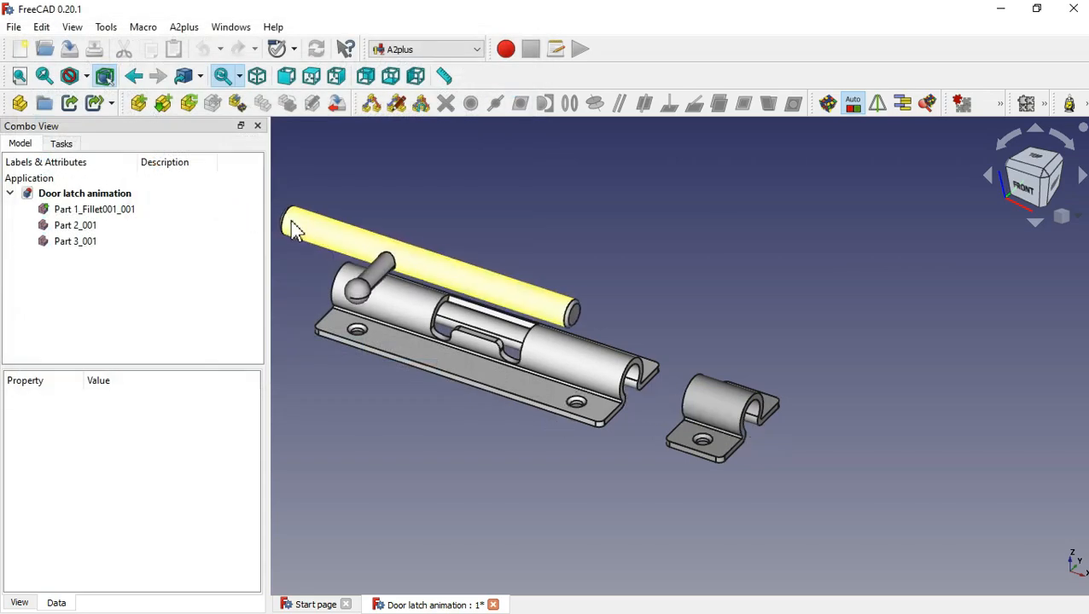
left_click(495, 216)
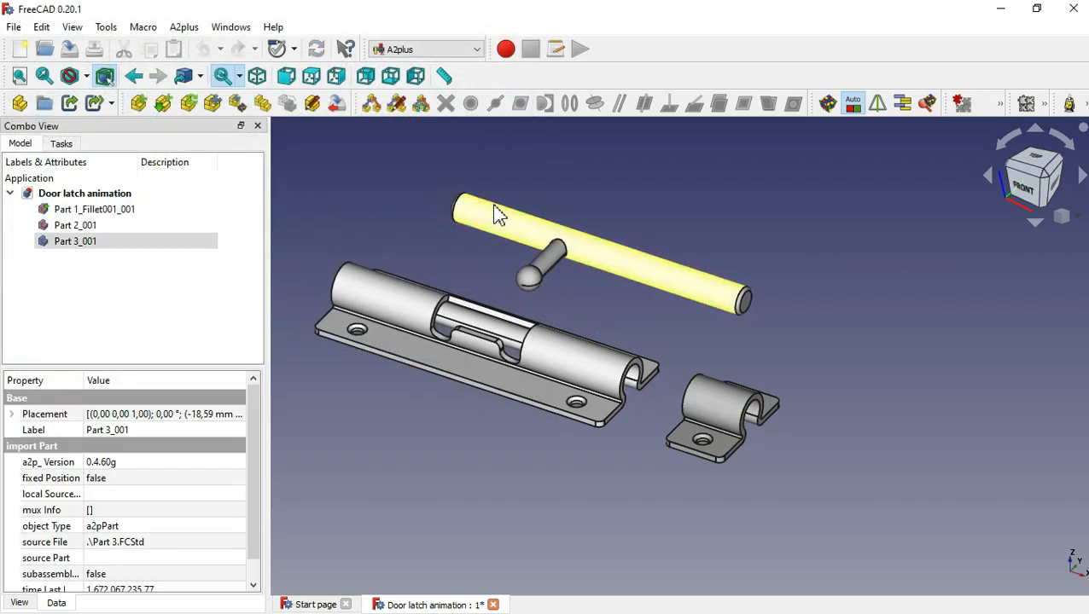
left_click(633, 216)
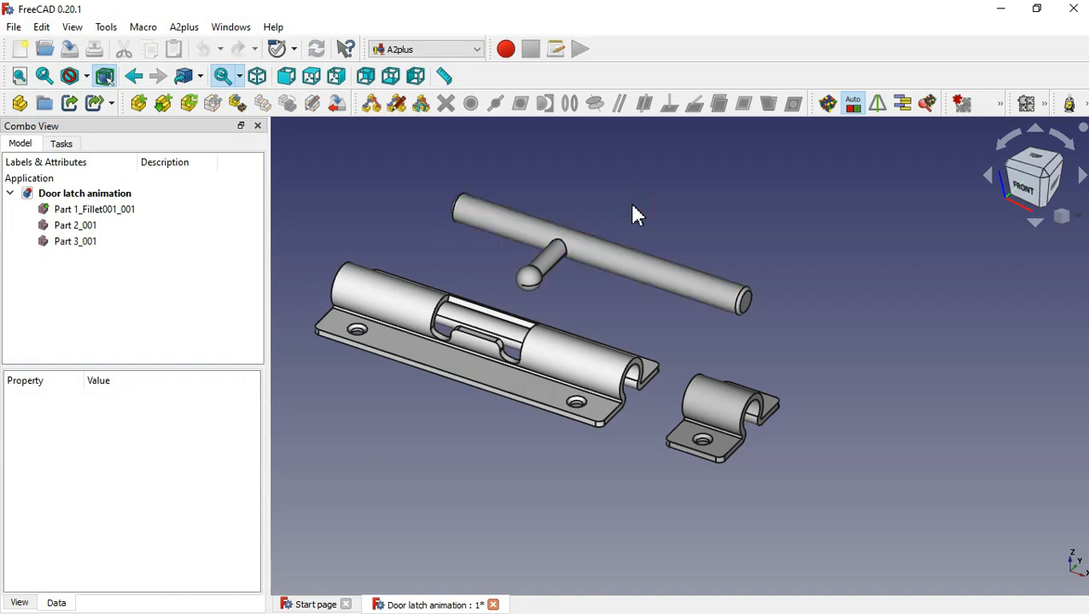
Add an axis coincident constraint between the bolt's cylindrical face and the latch housing's barrel
left_click(628, 262)
left_click(559, 386, "ctrl")
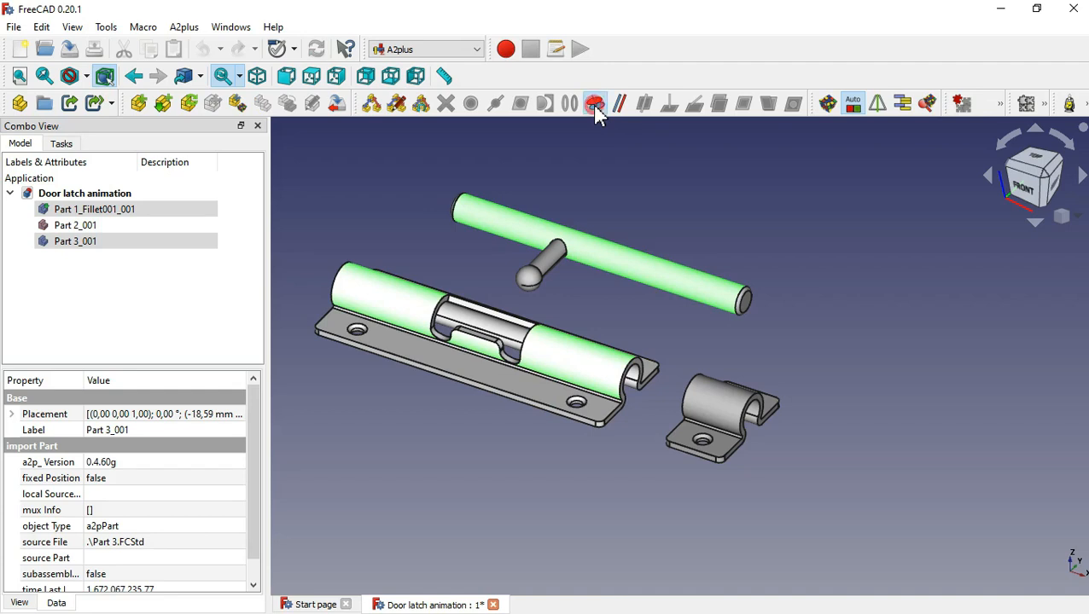
left_click(597, 106)
left_click(485, 260)
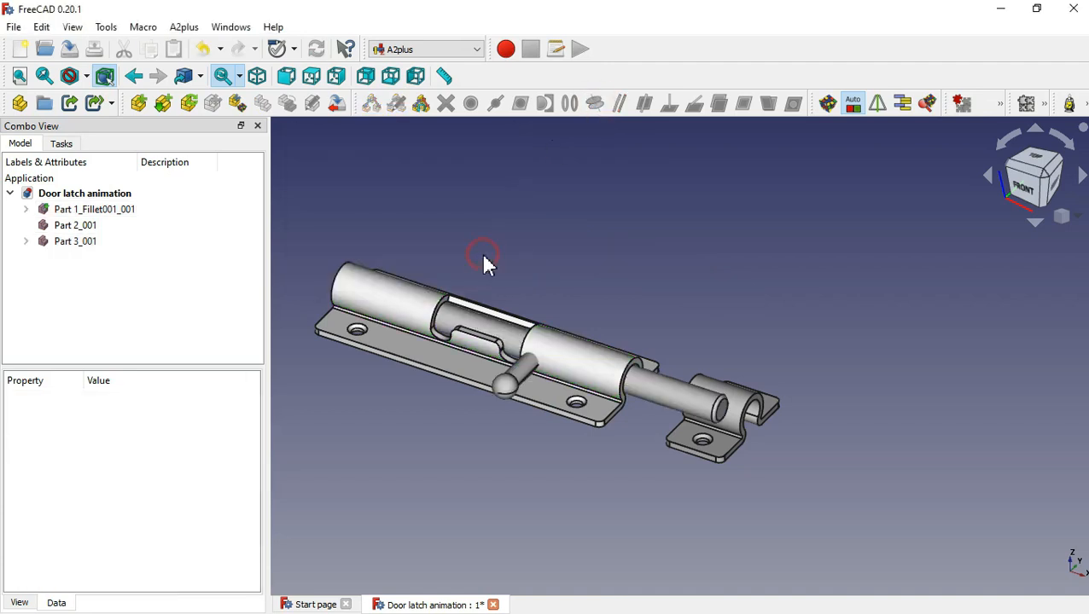
Make the bolt's flat end face plane coincident with the housing's end face, with aligned direction and 0 mm offset
middle_click_drag(739, 327, 653, 314)
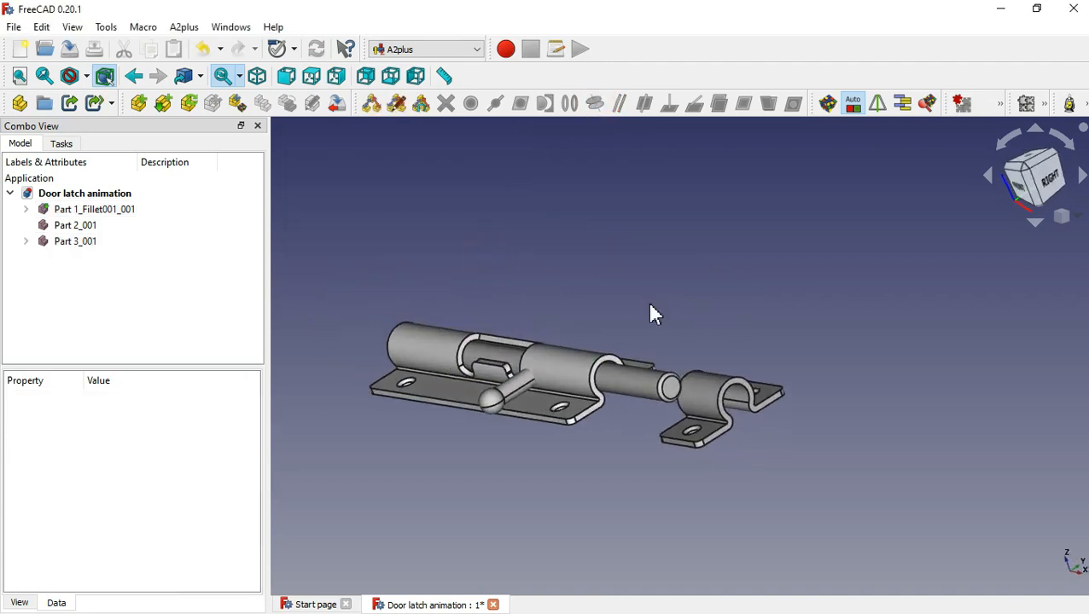
left_click(673, 392)
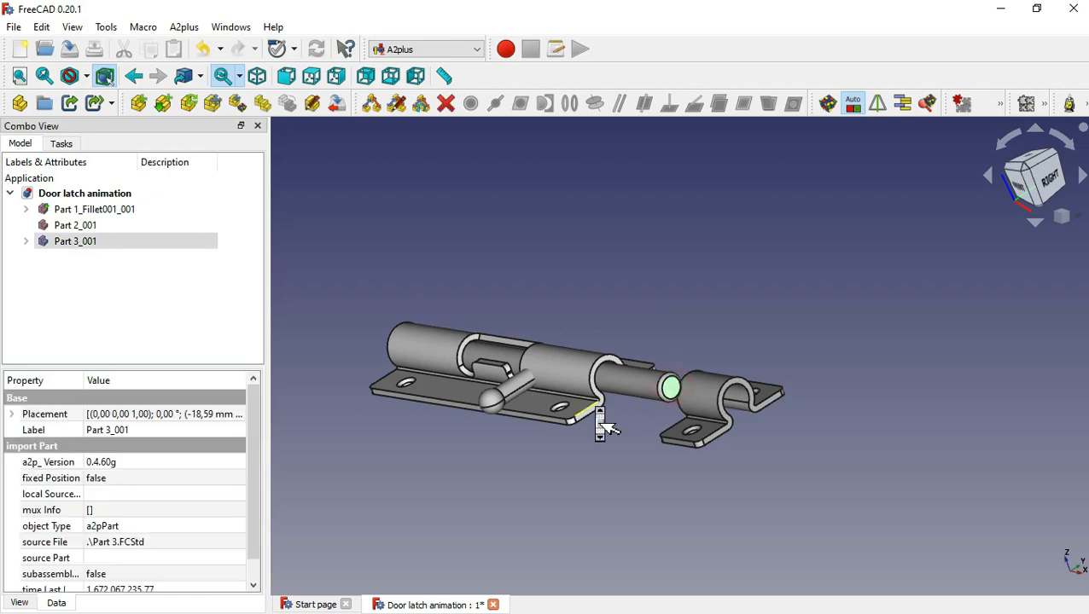
scroll(597, 418, "up", 4)
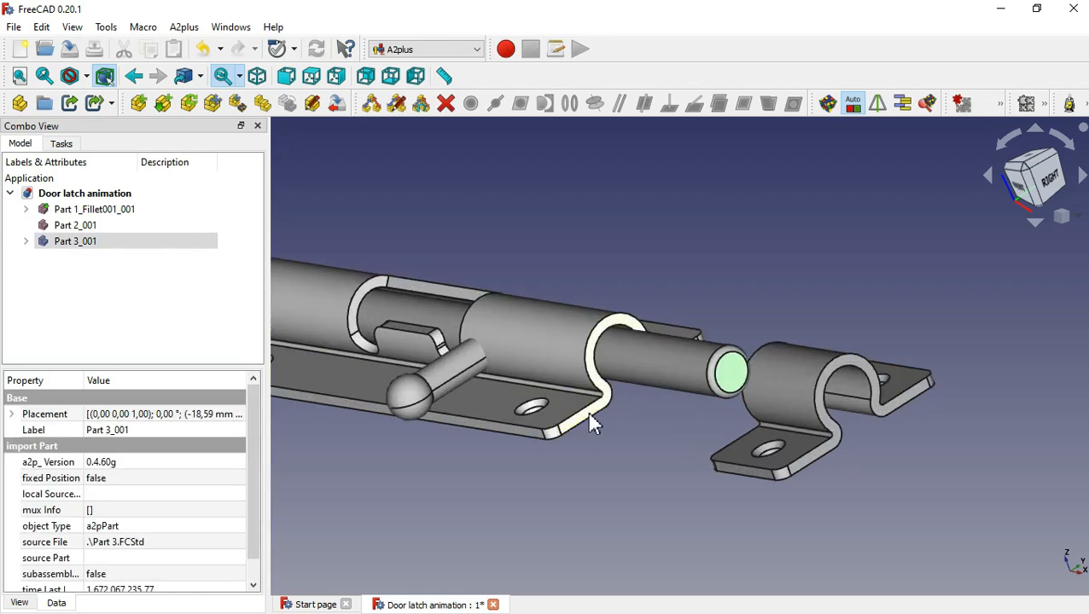
left_click(589, 415, "ctrl")
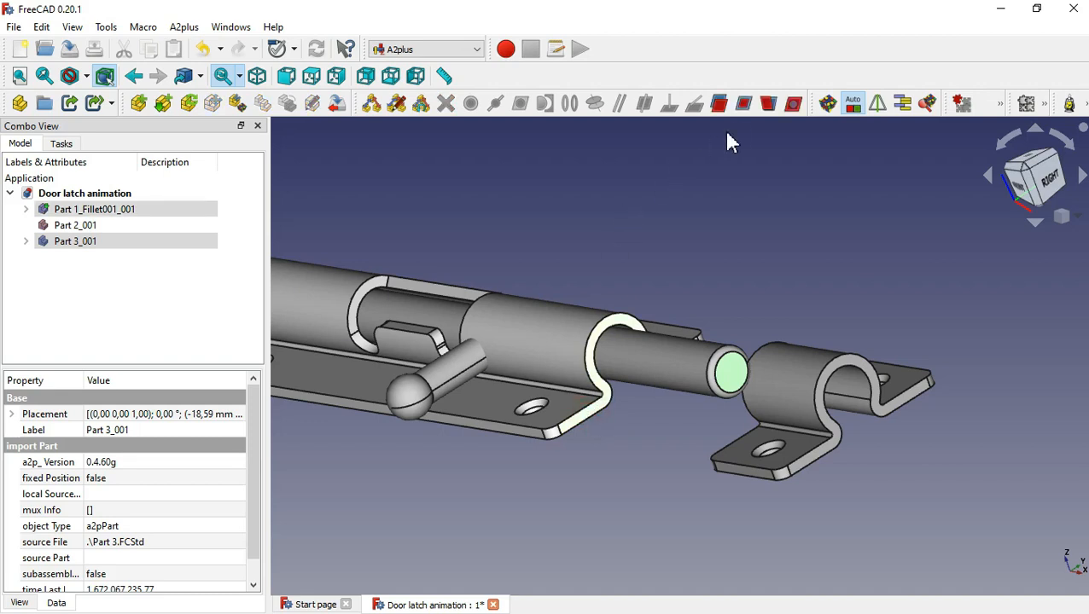
left_click(743, 106)
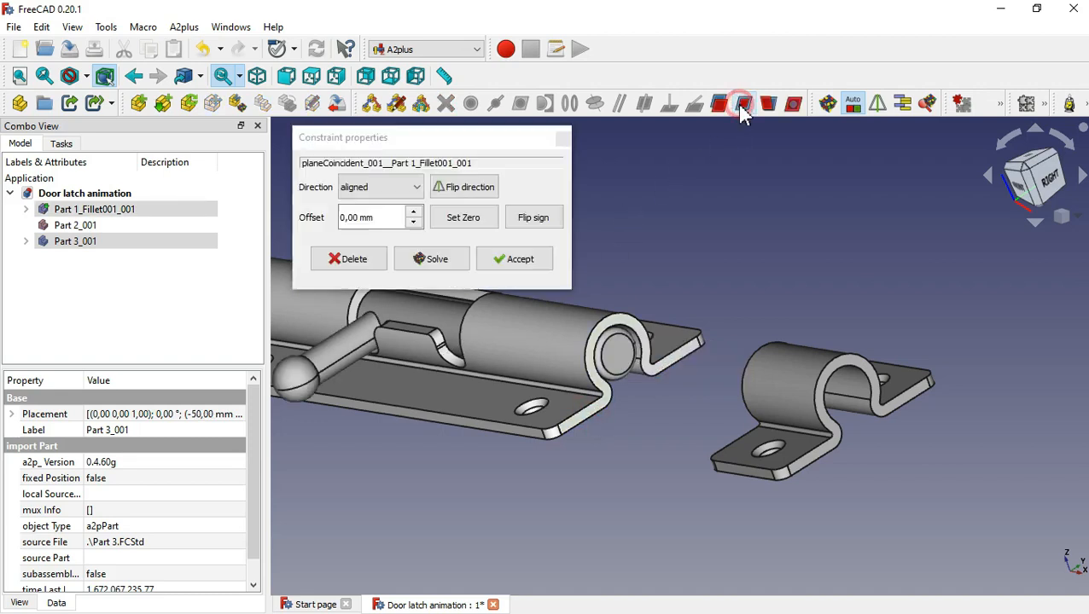
left_click(505, 258)
Make the upper flange faces of the Part 2 keeper and the housing plane coincident, with aligned direction and 0 mm offset
middle_click_drag(739, 248, 736, 293)
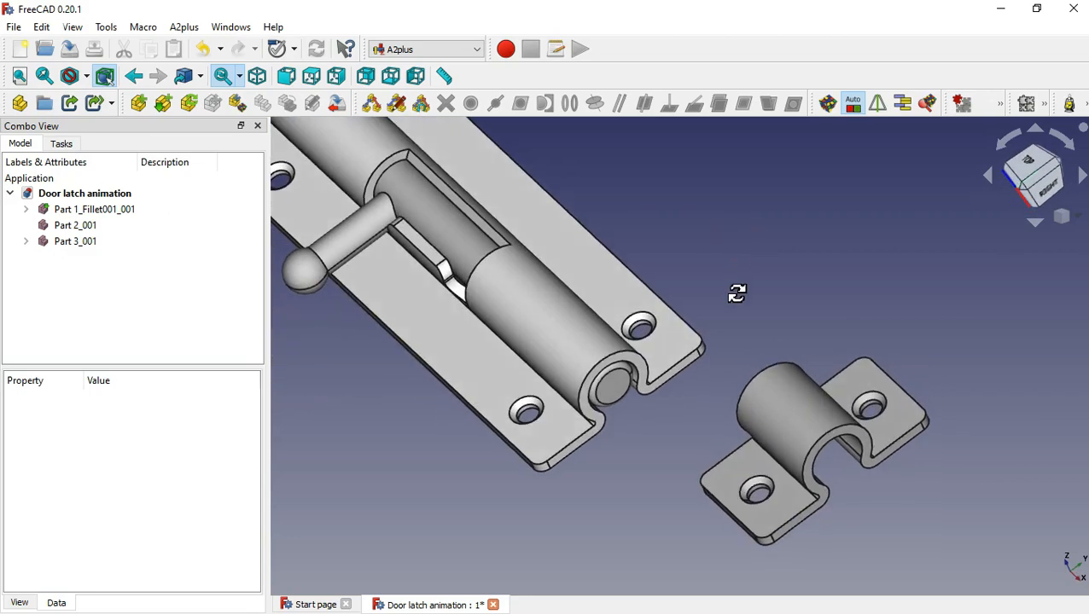
left_click(748, 476)
left_click(477, 377, "ctrl")
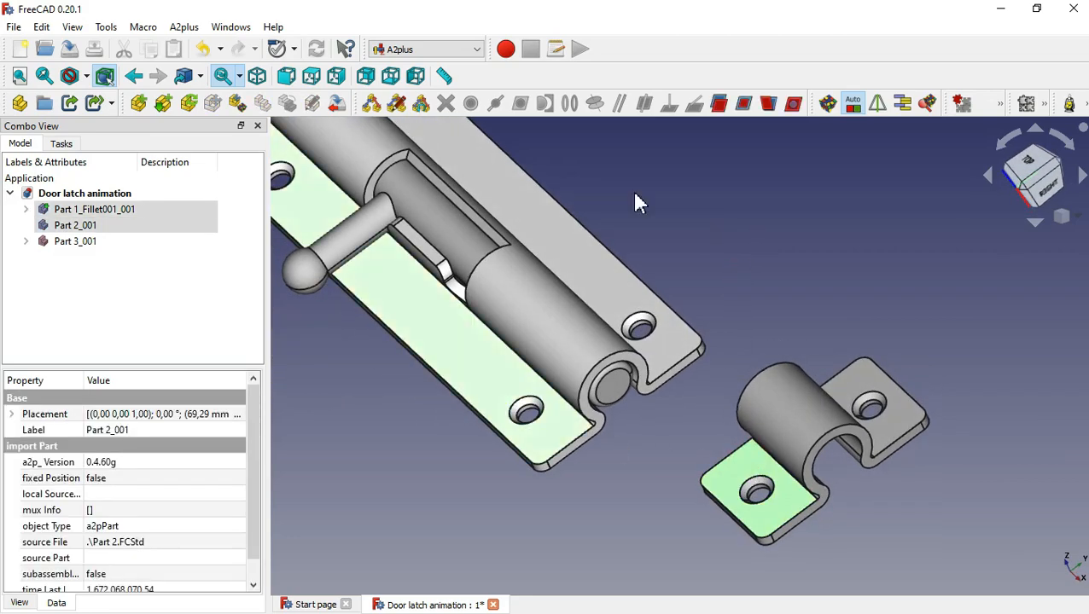
left_click(746, 118)
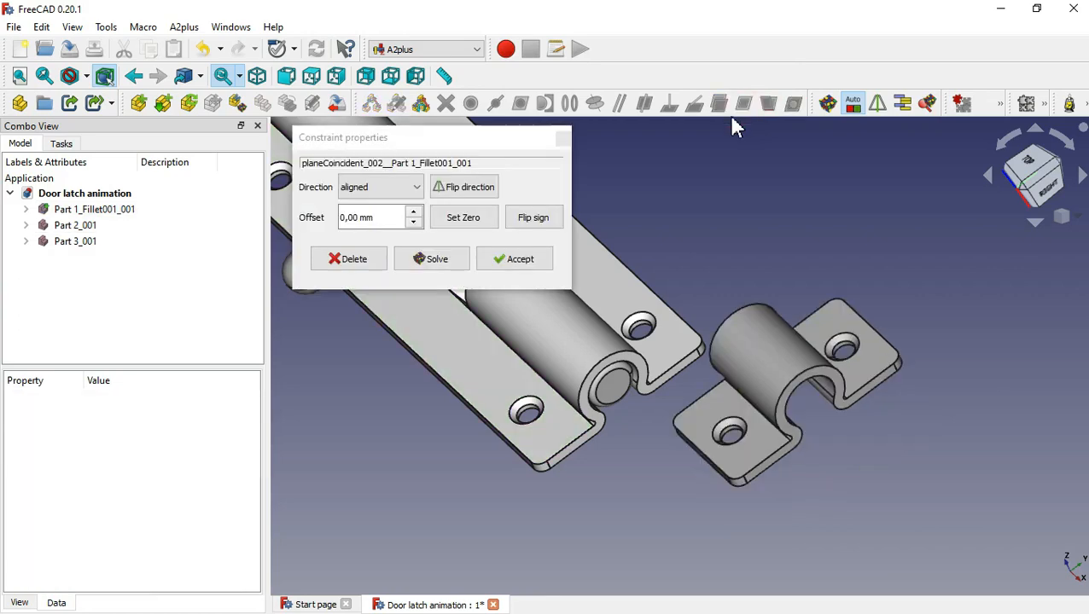
left_click(534, 263)
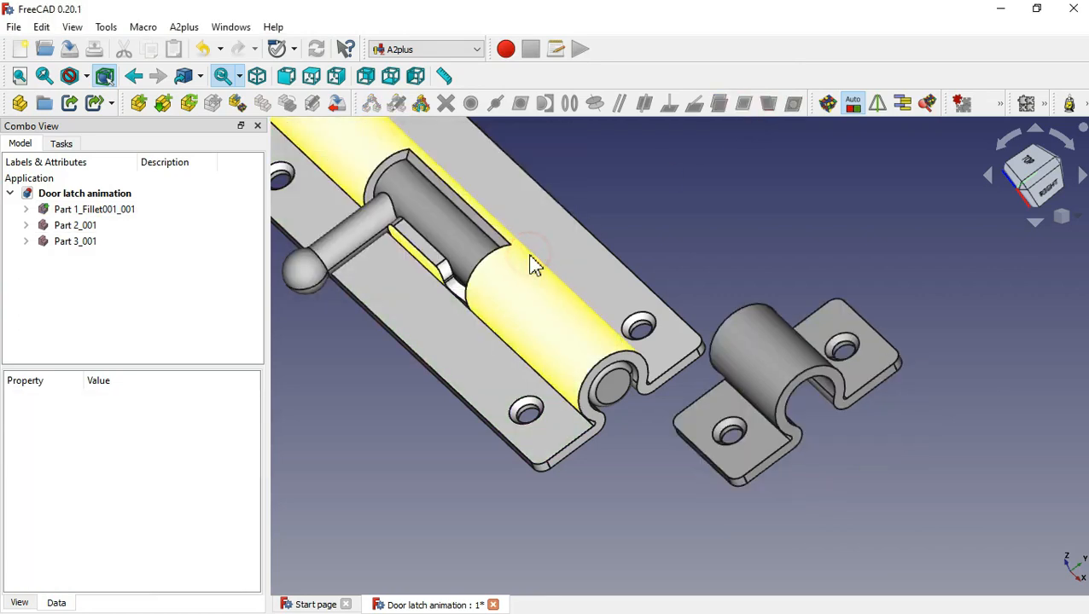
Make the front side faces of the keeper's and housing's flanges plane coincident, with aligned direction and 0 mm offset
middle_click_drag(598, 510, 658, 434)
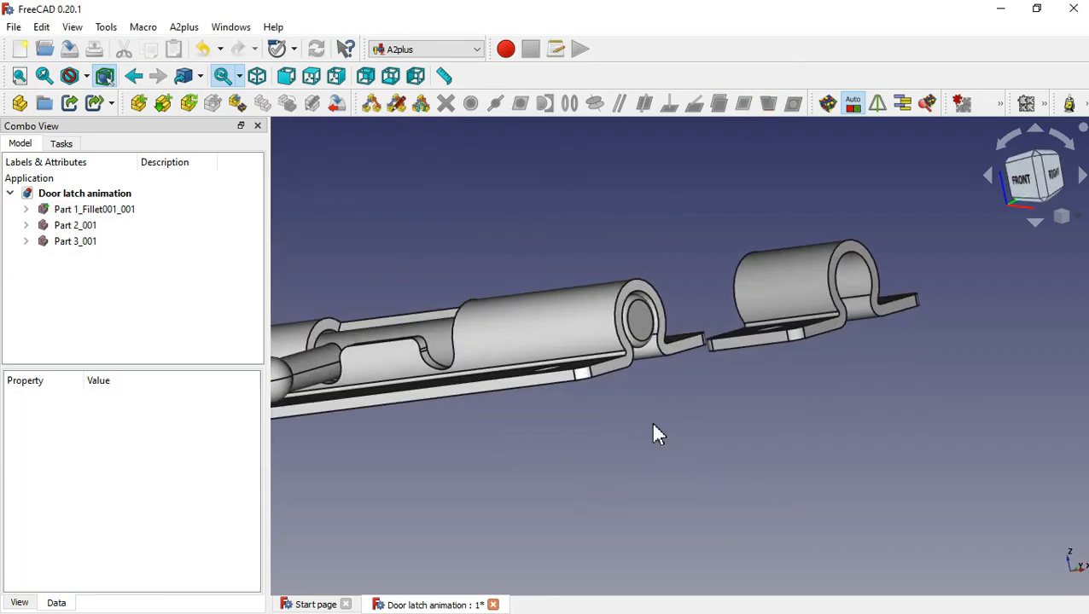
left_click(770, 350)
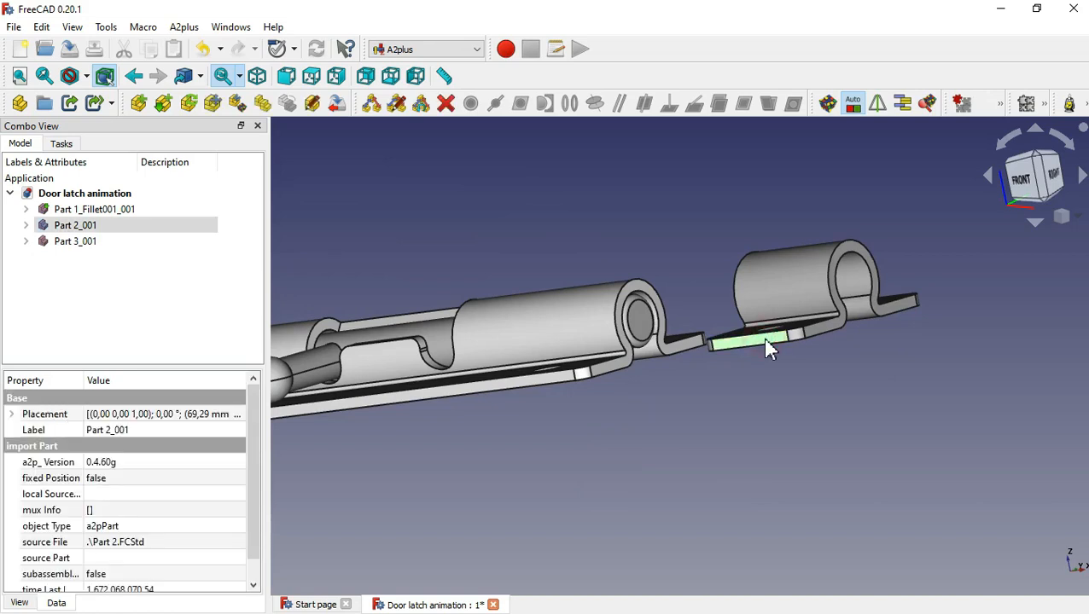
left_click(561, 386, "ctrl")
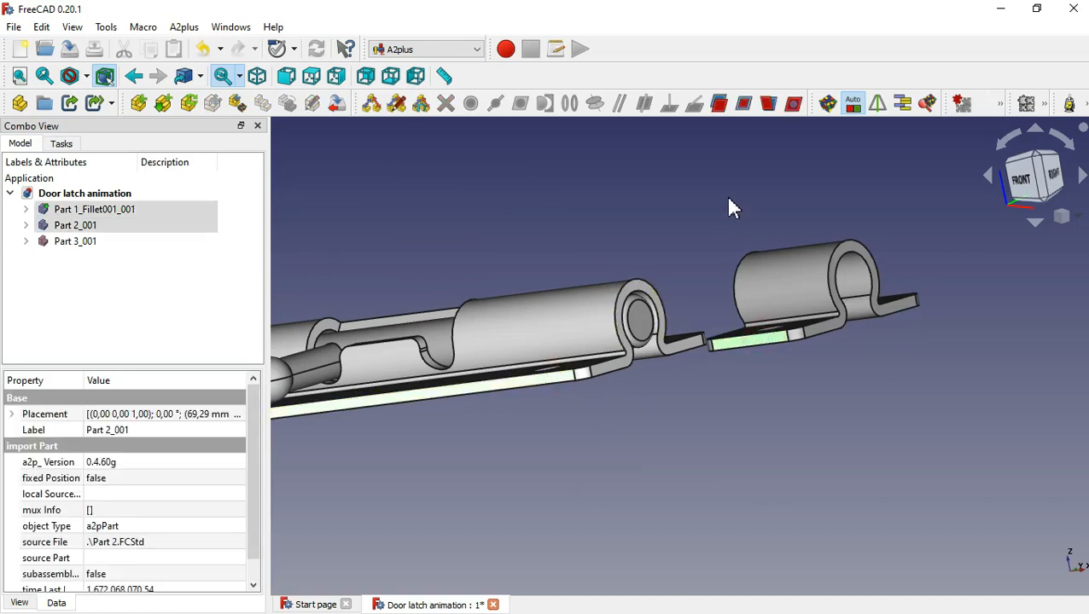
left_click(747, 108)
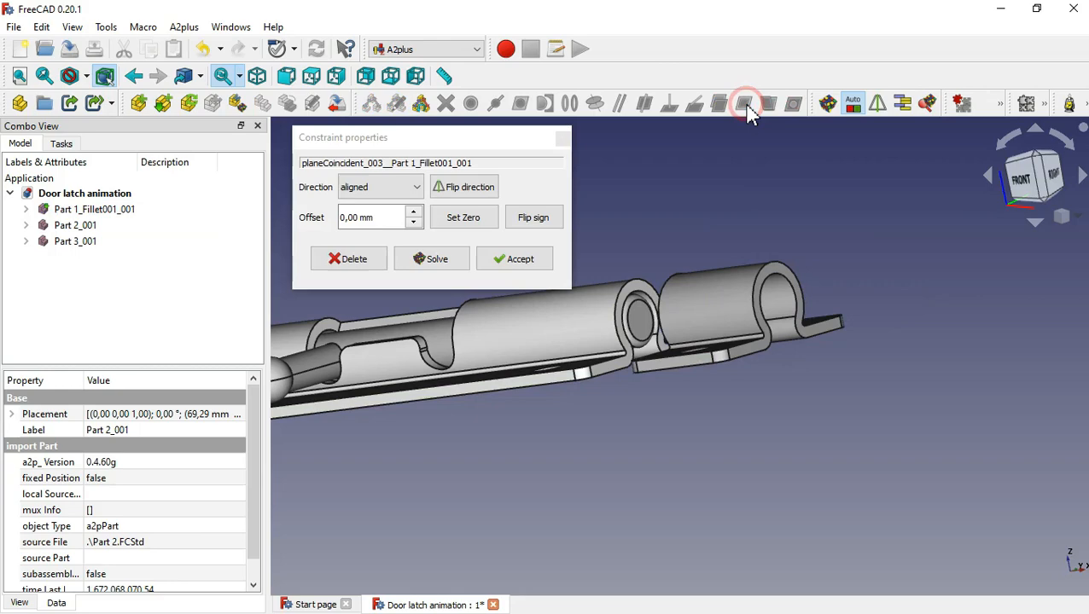
left_click(548, 263)
left_click_drag(737, 214, 593, 293)
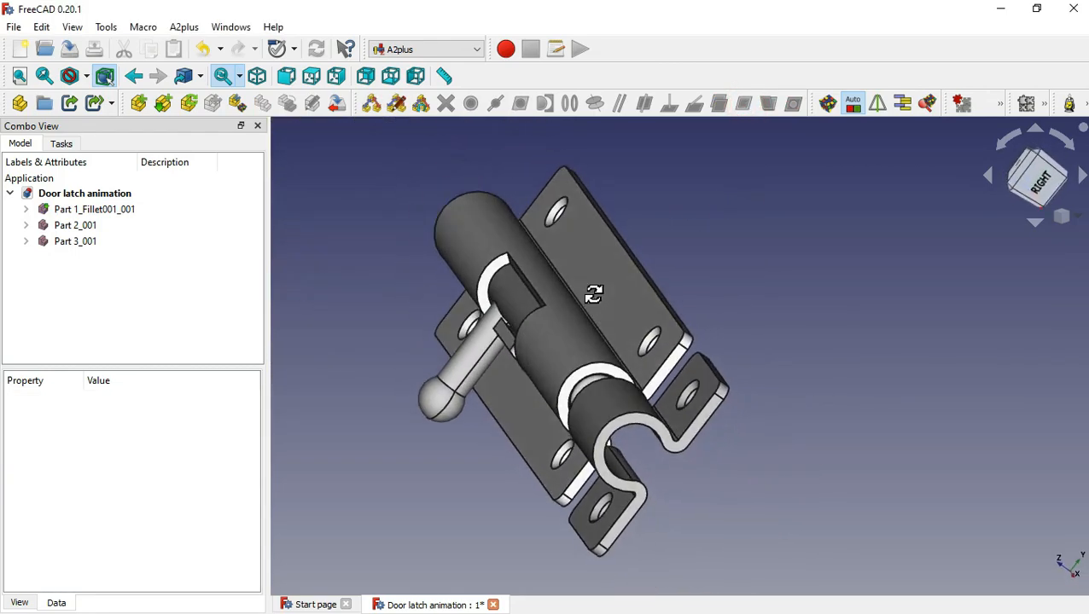
Transform the Part 2 keeper with a 1 mm translation increment, moving it along X until it meets the housing's end
left_click(312, 77)
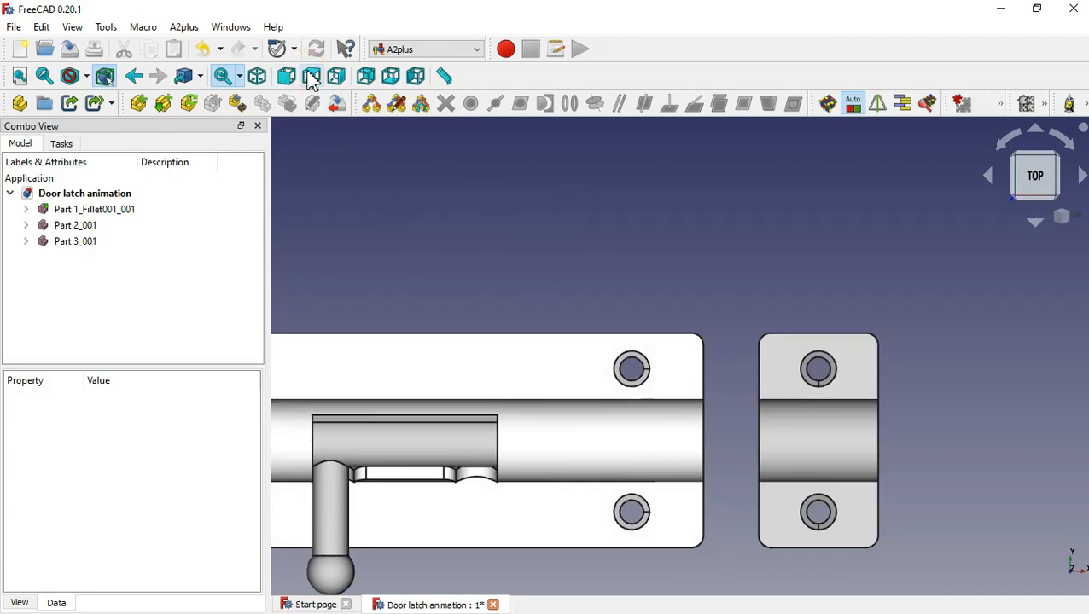
left_click(790, 403)
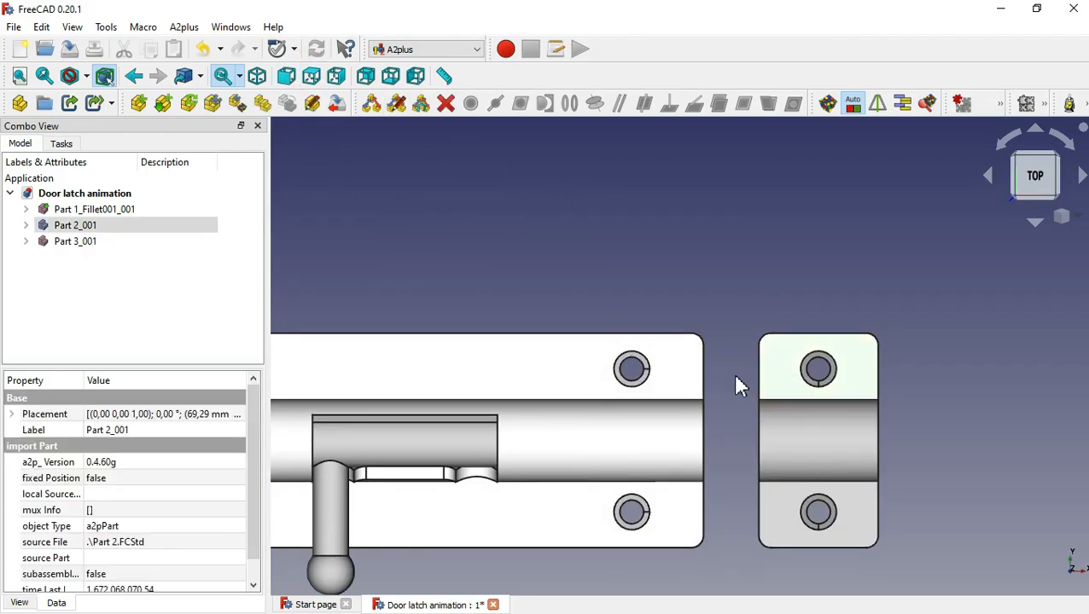
right_click(703, 254)
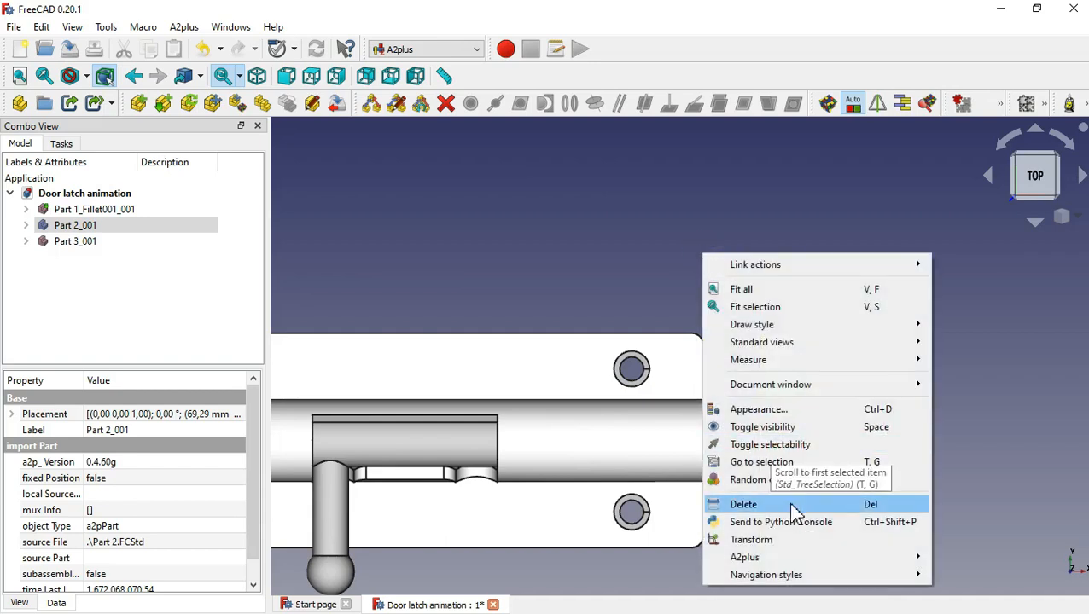
left_click(795, 539)
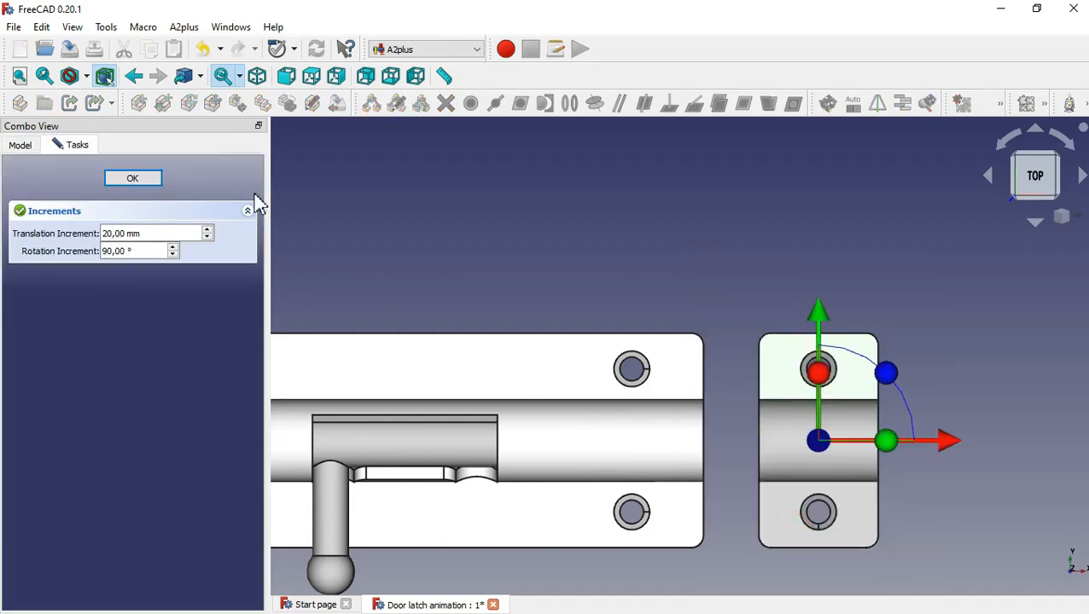
left_click_drag(175, 230, 105, 230)
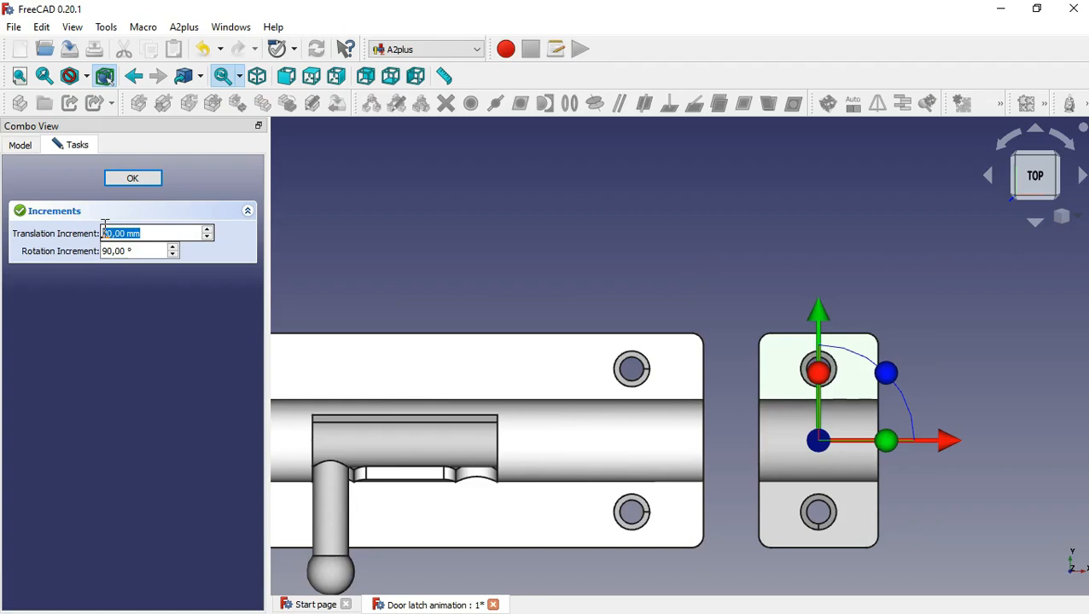
type("1")
scroll(618, 234, "down", 3)
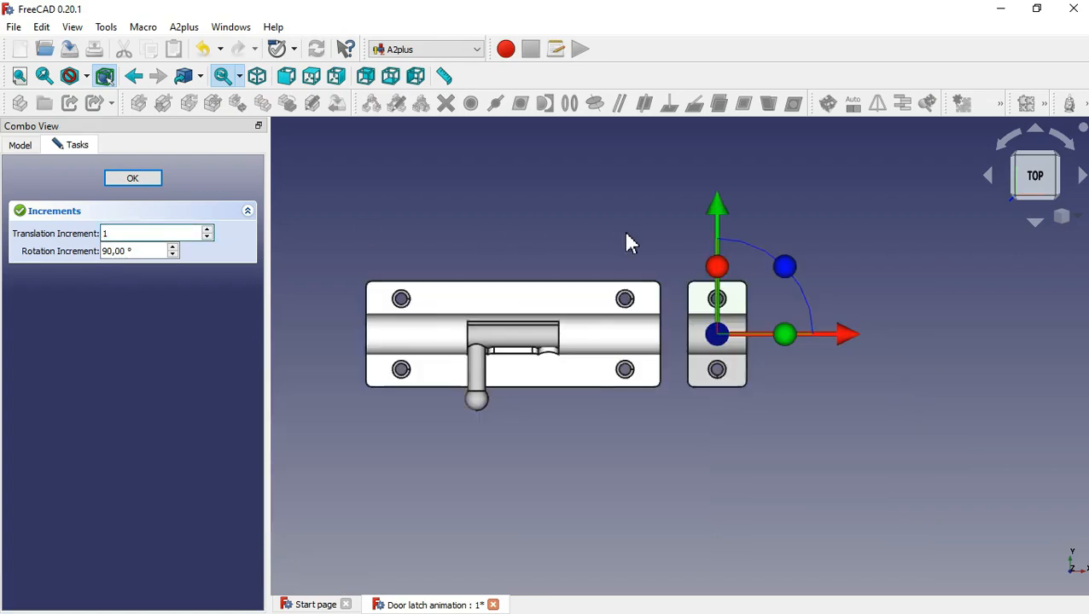
left_click_drag(843, 341, 817, 340)
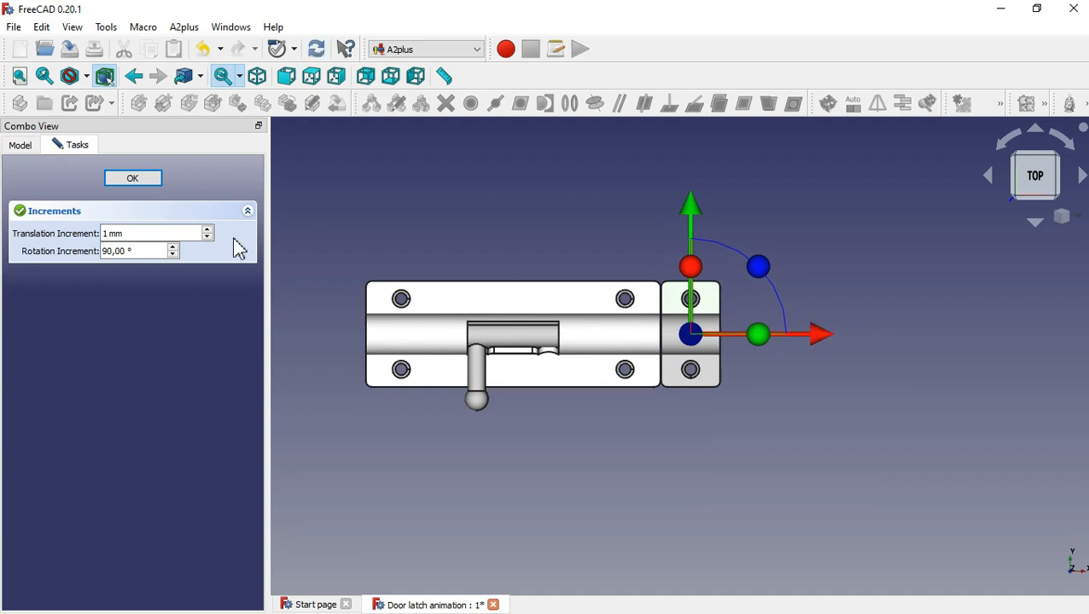
Set the translation increment to 5 mm and move the keeper away from the housing along X to 70,29 mm
left_click_drag(162, 232, 68, 233)
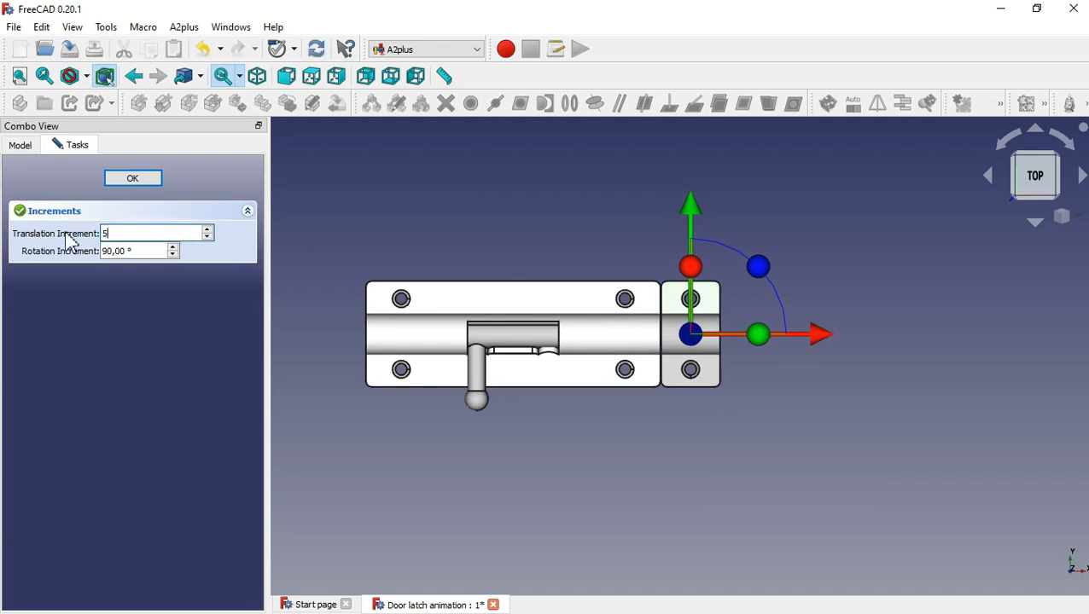
left_click_drag(821, 344, 852, 341)
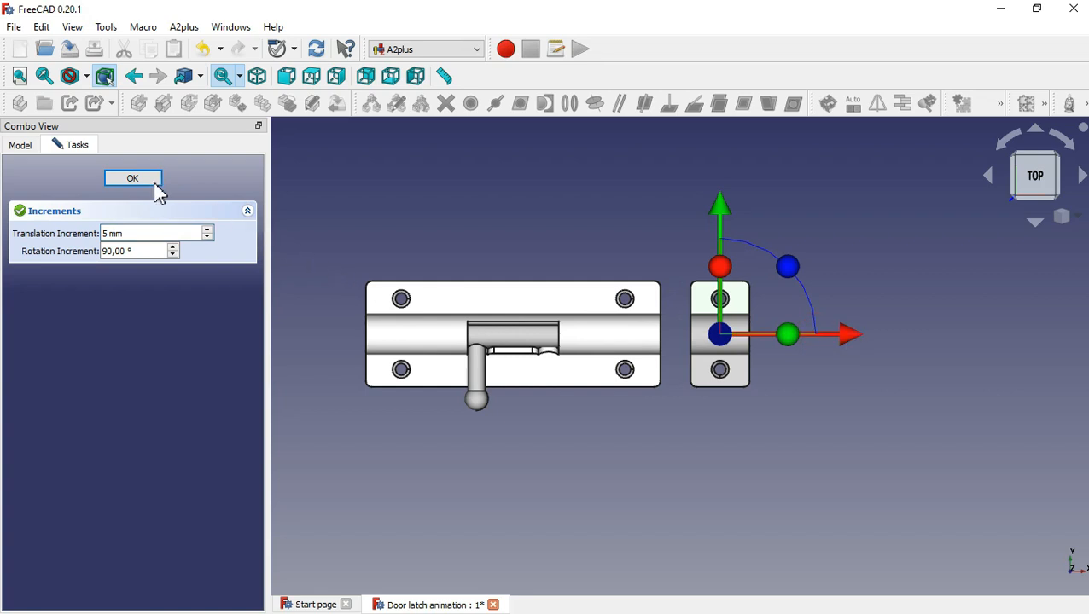
left_click(145, 181)
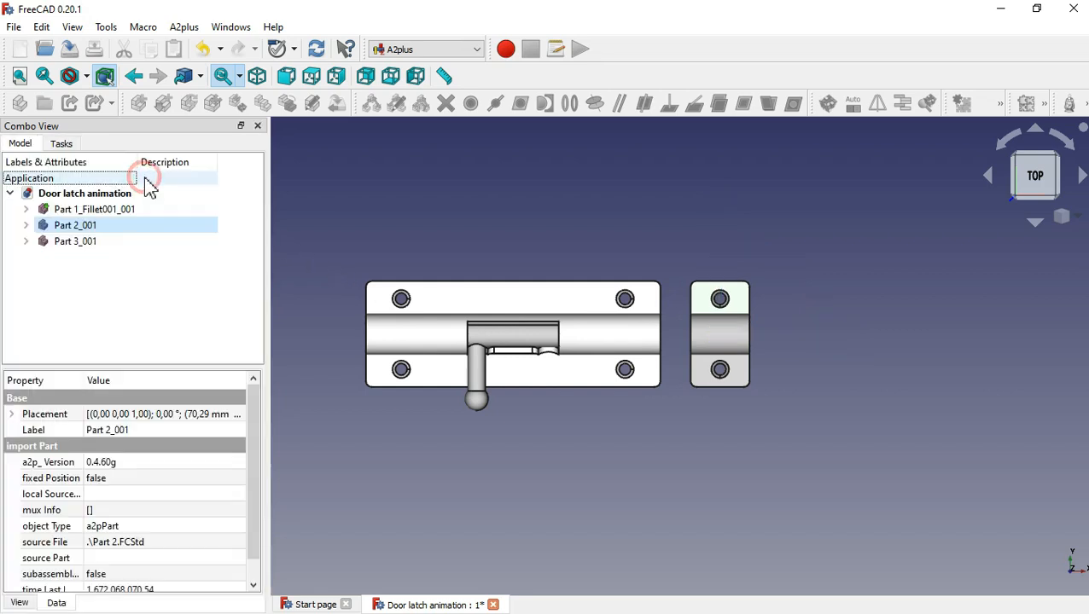
Select the housing, bolt and keeper together and set their display line width to 1
left_click(257, 76)
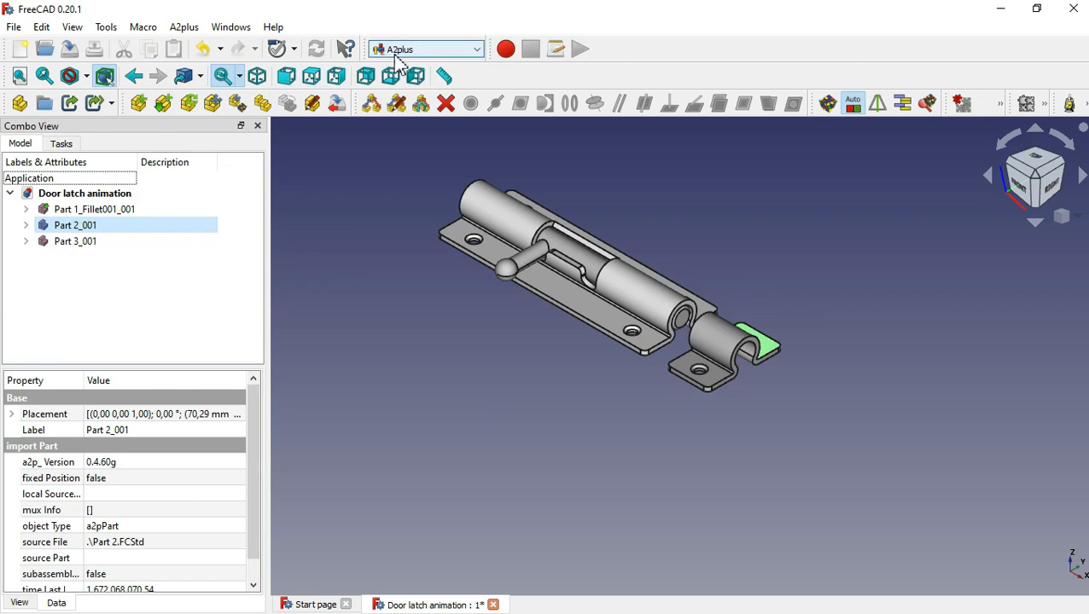
scroll(604, 141, "up", 2)
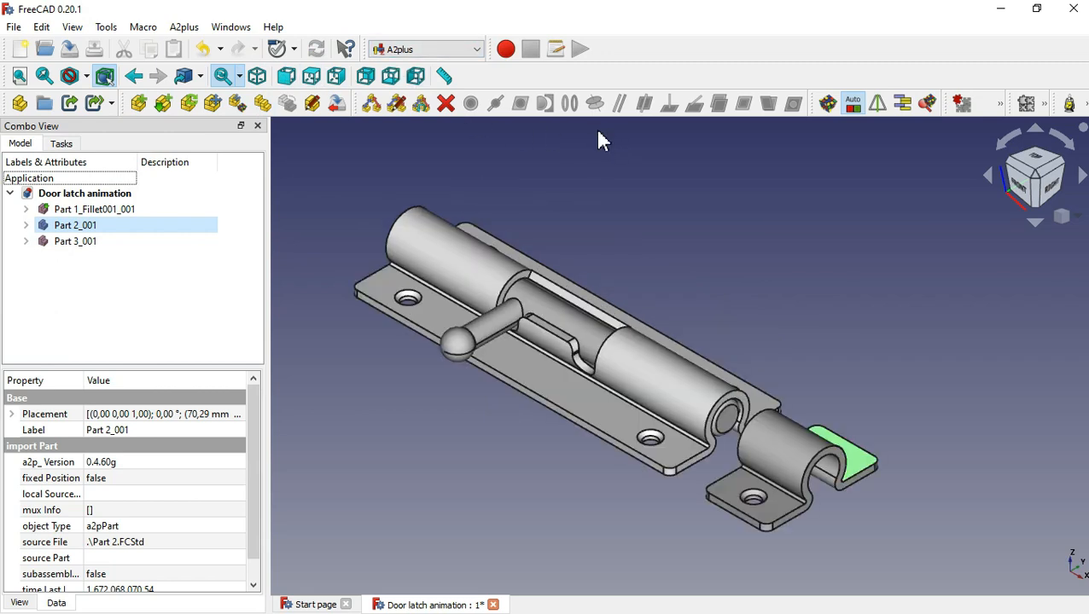
left_click(470, 254, "ctrl")
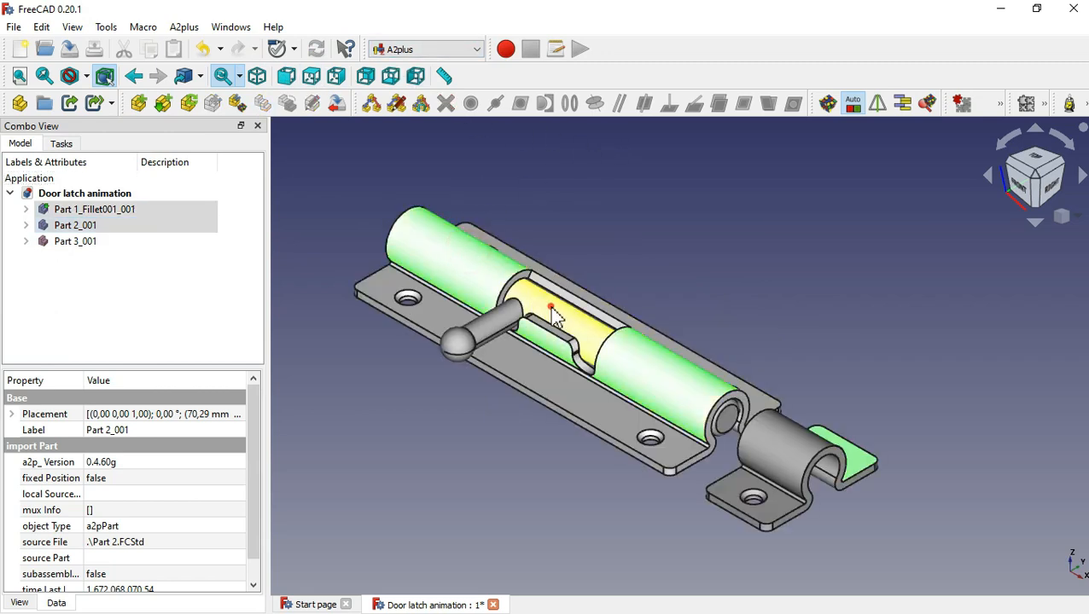
left_click(782, 465, "ctrl")
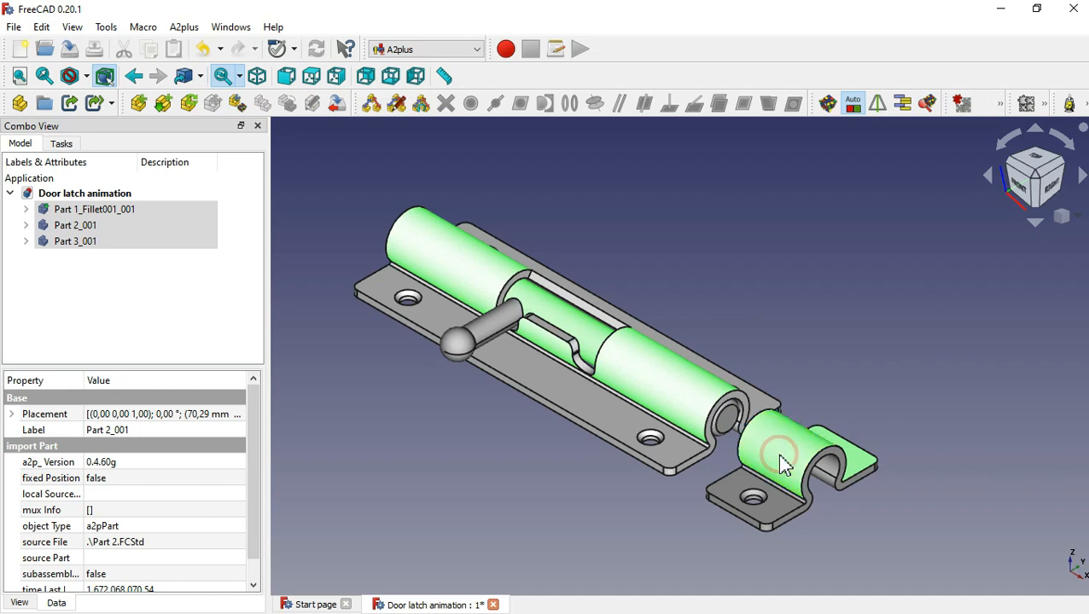
right_click(662, 258)
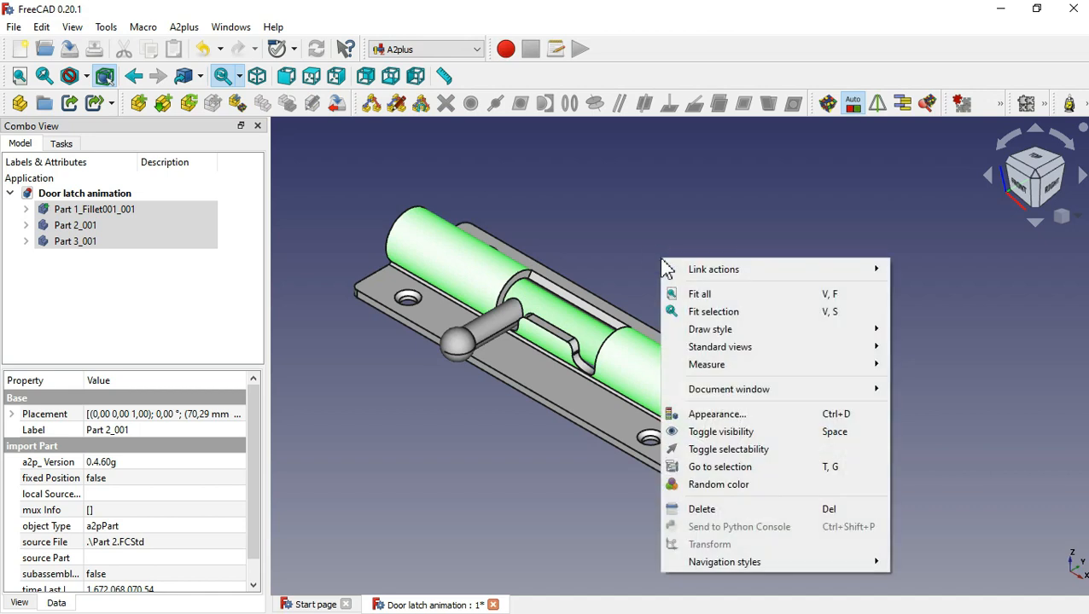
left_click(766, 415)
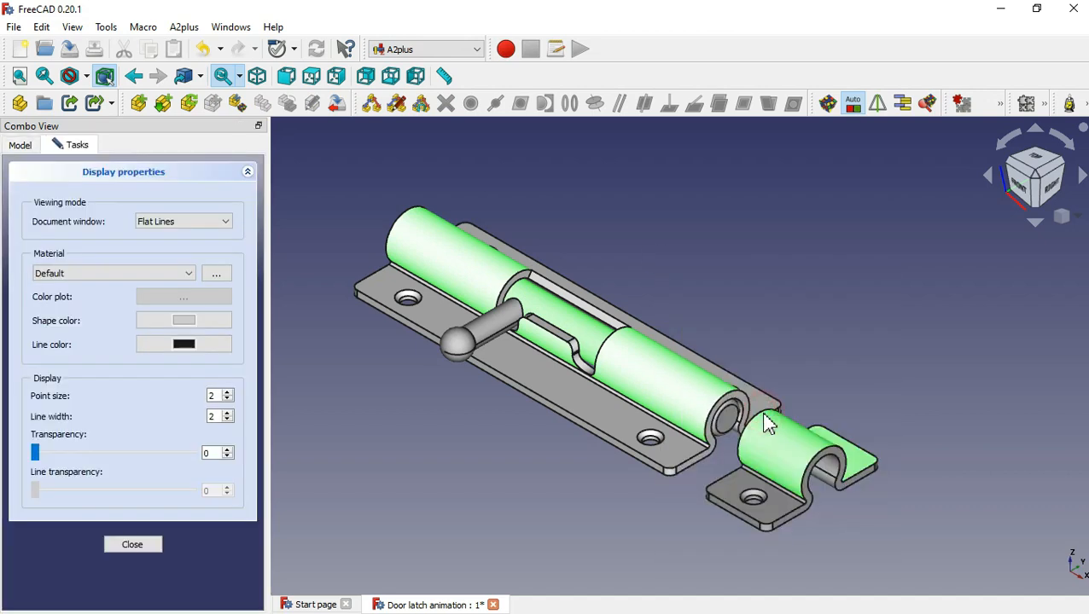
left_click(227, 420)
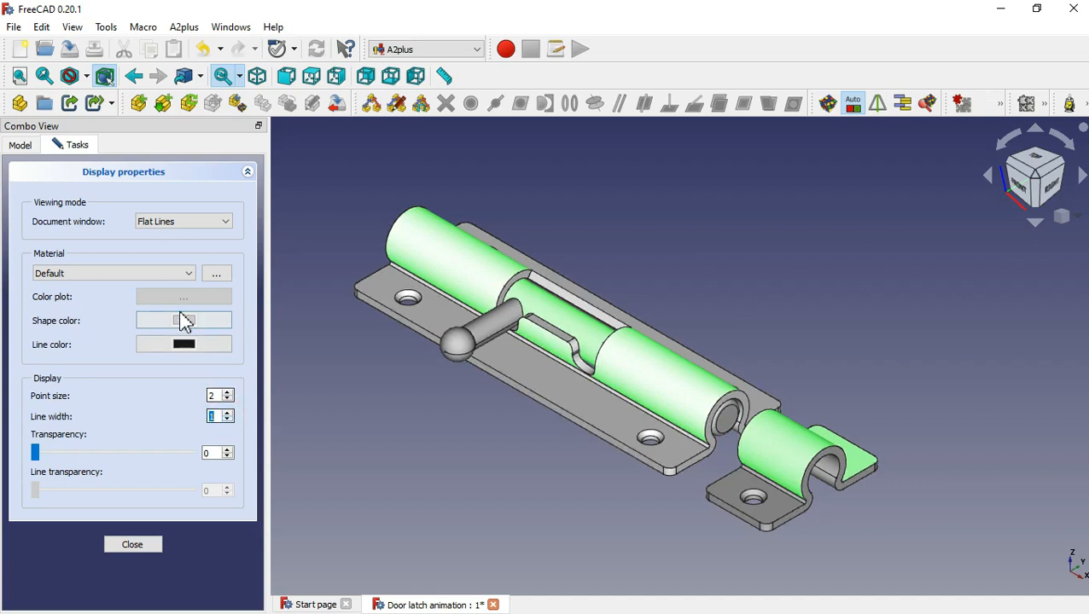
Give the three selected parts the Aluminium material with light grey shape color #a8a8a8, and close the display properties
left_click(152, 273)
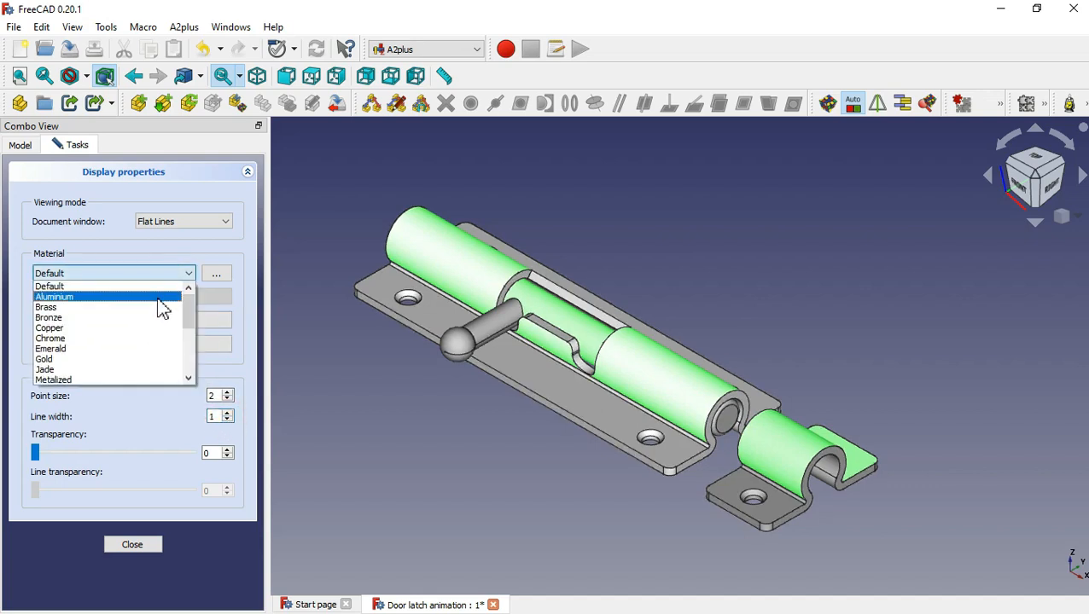
left_click(159, 298)
left_click(207, 331)
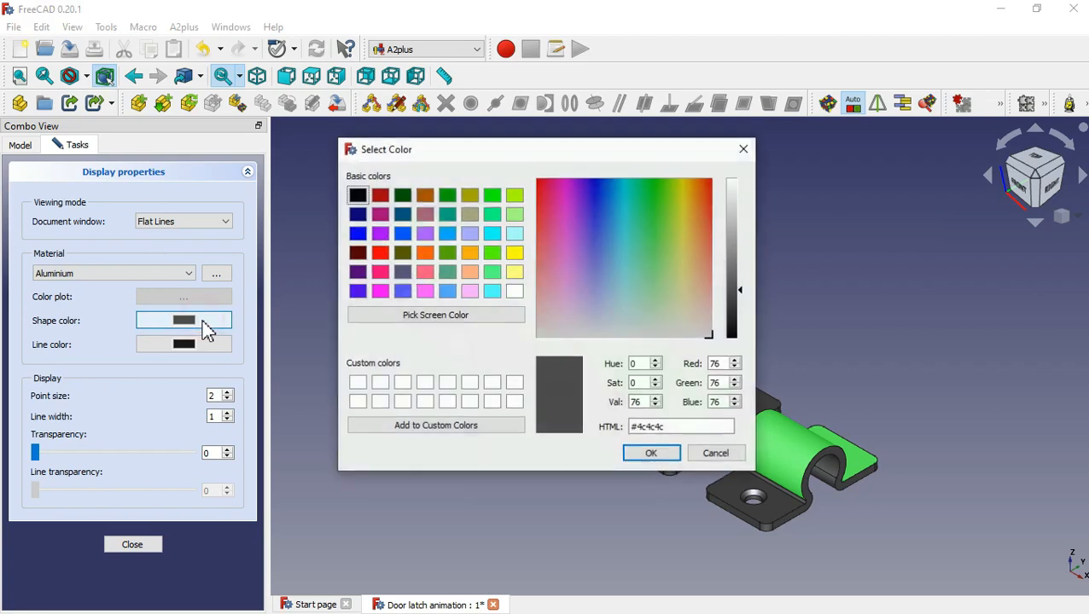
left_click_drag(730, 262, 736, 237)
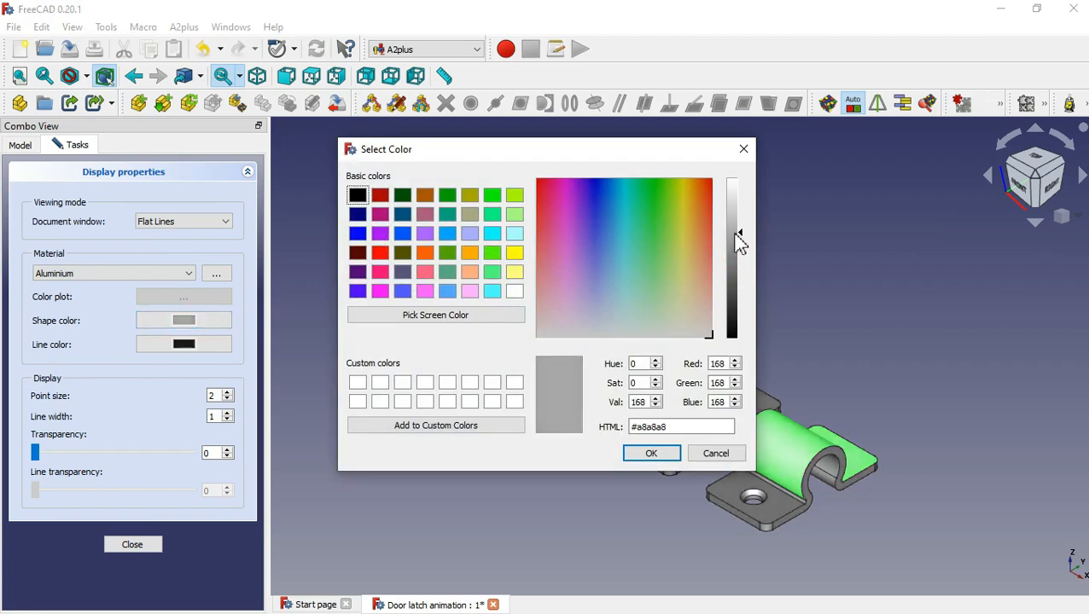
left_click(651, 455)
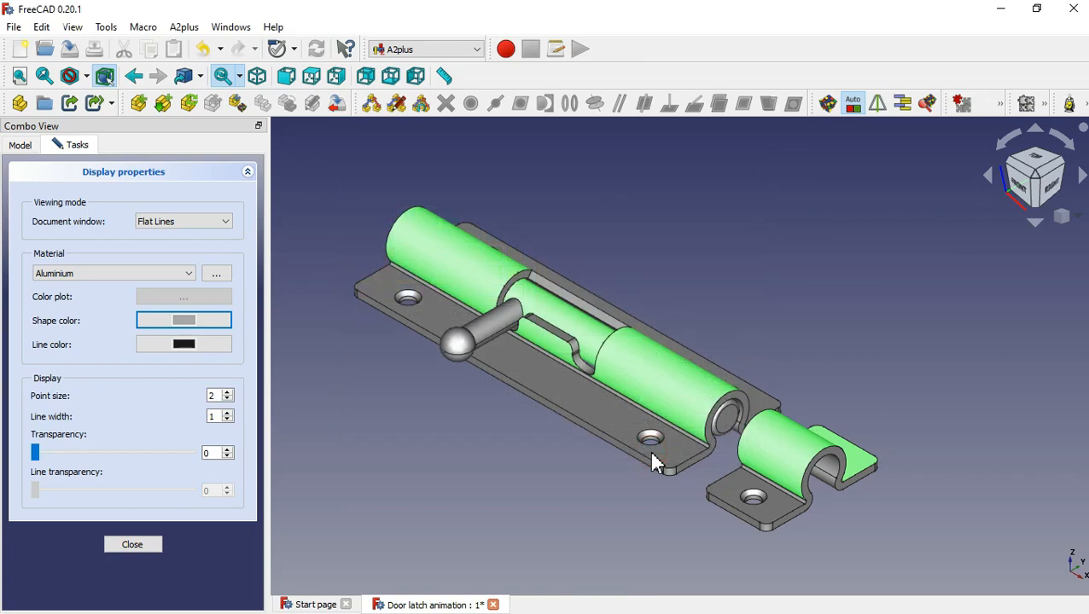
left_click(154, 547)
left_click(353, 475)
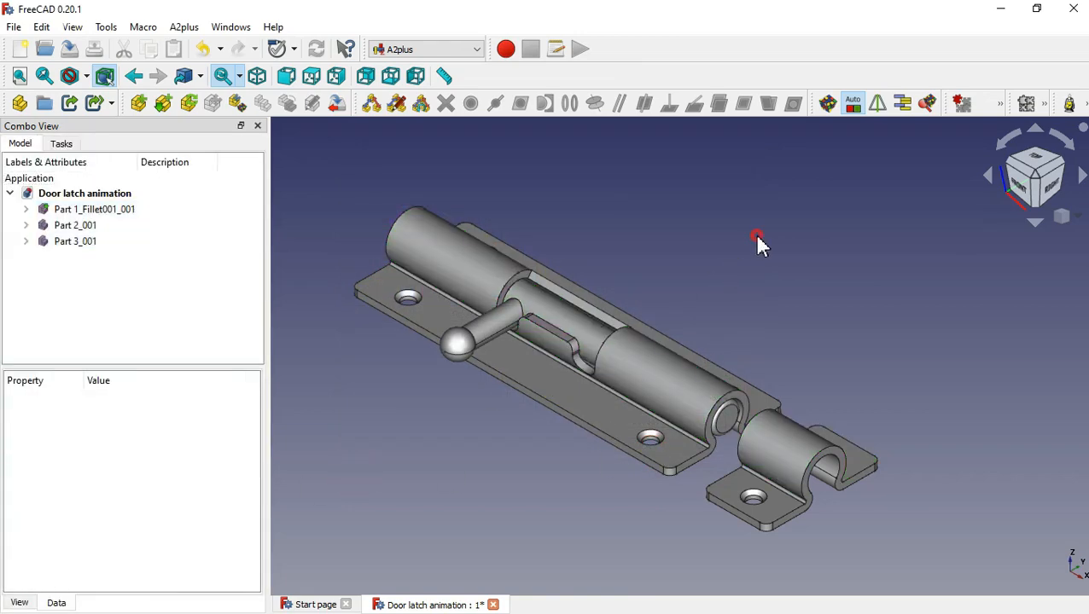
Switch from the A2plus workbench to the Exploded Assembly workbench
mouse_move(761, 245)
left_mouse_down()
mouse_move(776, 279)
mouse_move(763, 254)
left_mouse_up()
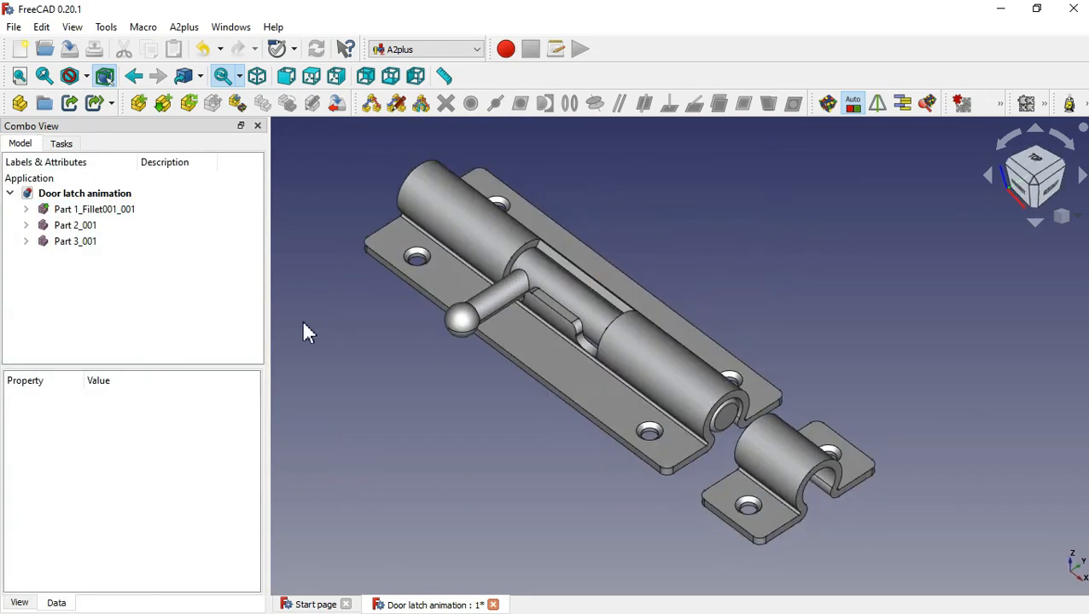
left_click_drag(303, 324, 326, 353)
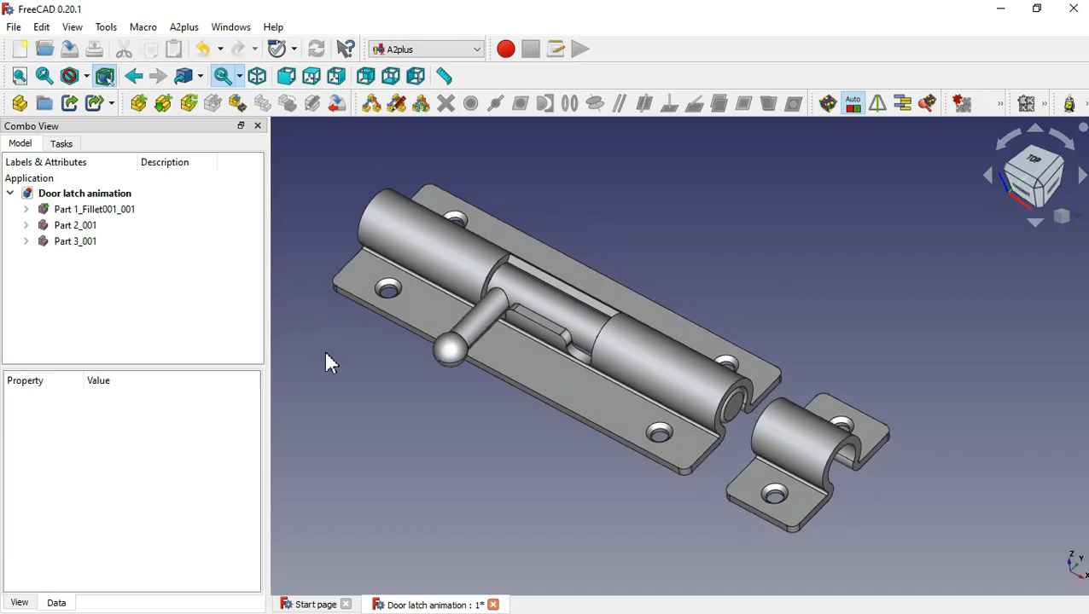
left_click(461, 50)
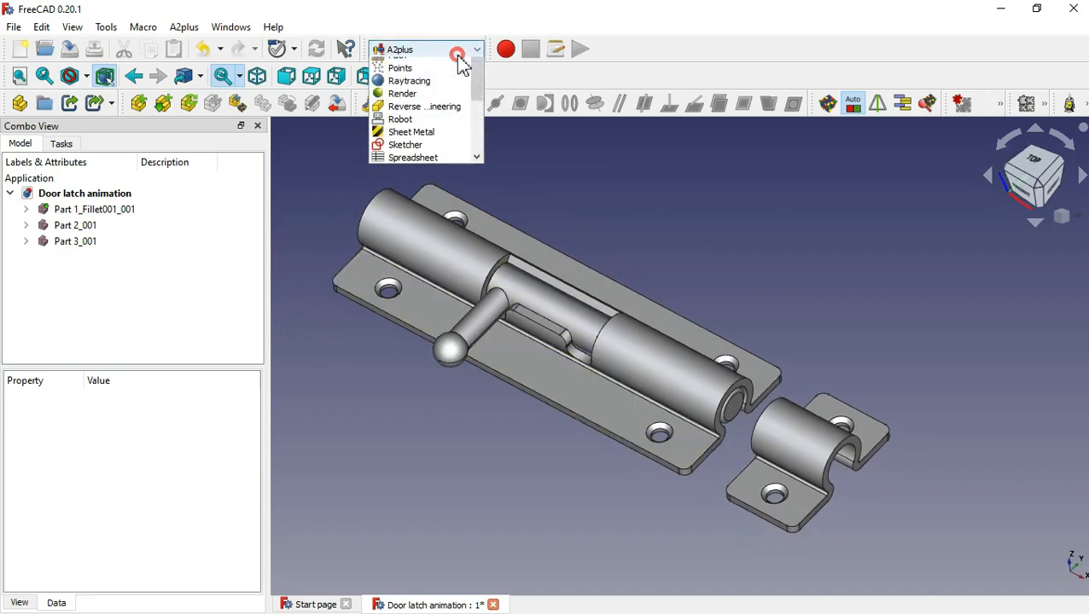
mouse_move(480, 119)
left_mouse_down()
mouse_move(477, 150)
mouse_move(476, 122)
left_mouse_up()
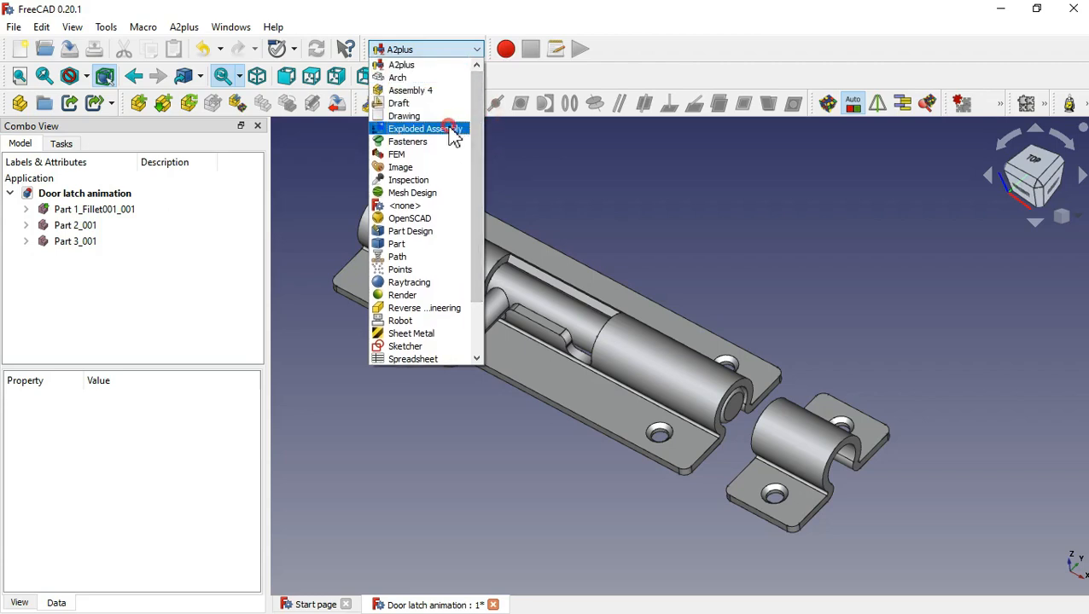
left_click(453, 130)
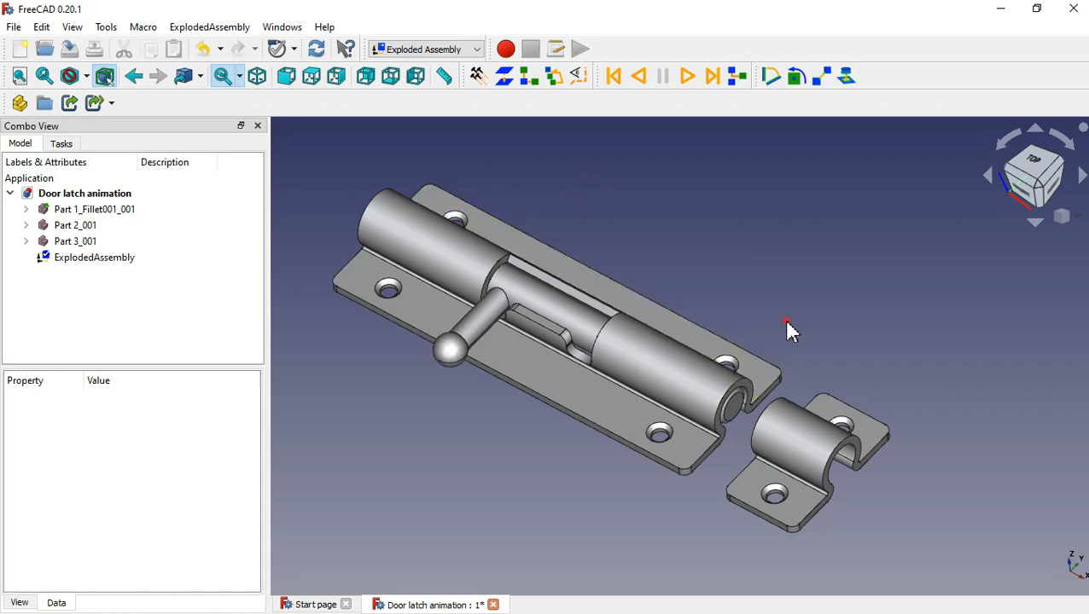
Create a simple explosion group that moves the Part 3 bolt along its flat end face's normal
middle_click_drag(788, 331, 752, 292)
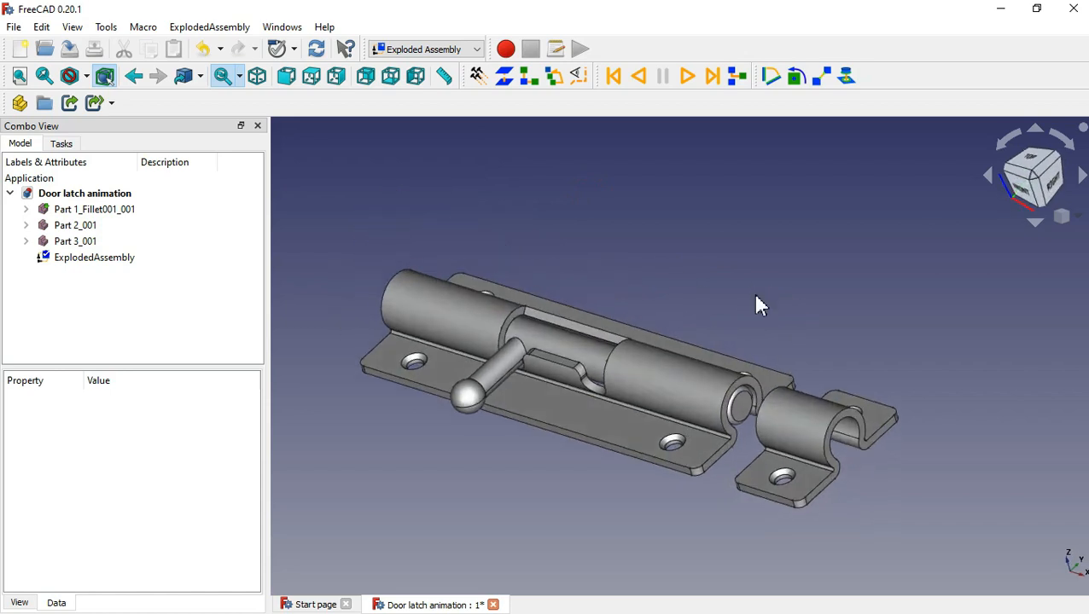
left_click(746, 411)
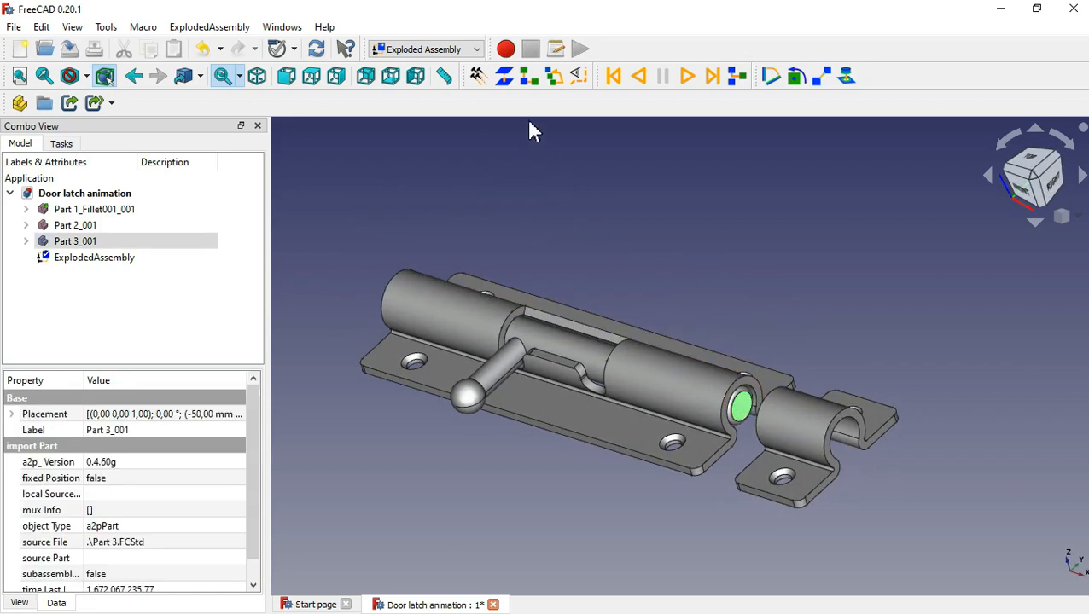
left_click(507, 82)
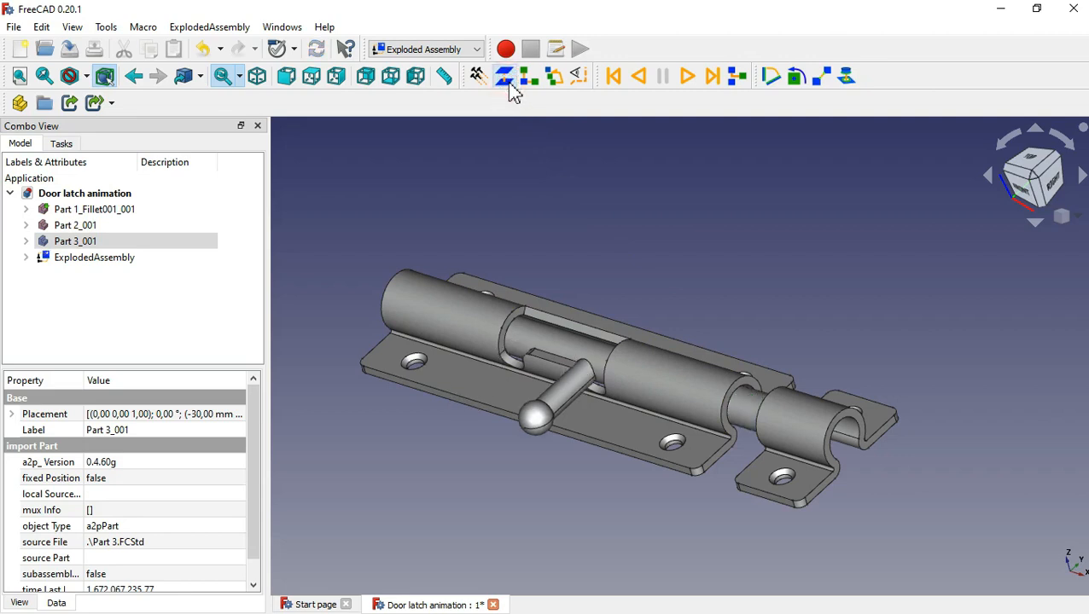
Set the bolt's explosion group to animation step time 0,01, distance 0 and revolutions -0,25
left_click(27, 257)
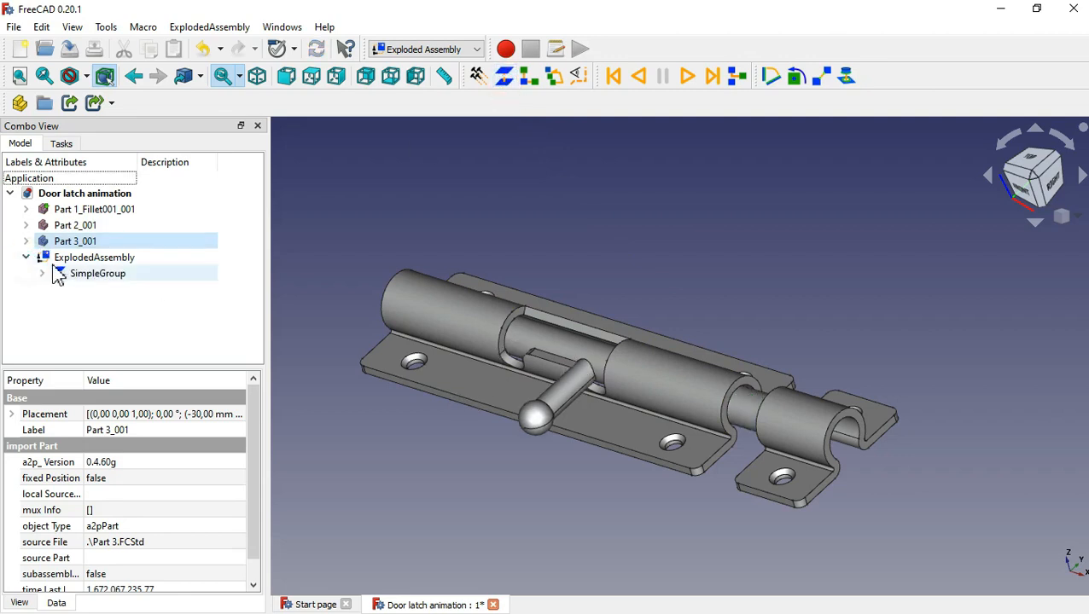
left_click(86, 275)
left_click_drag(160, 367, 162, 332)
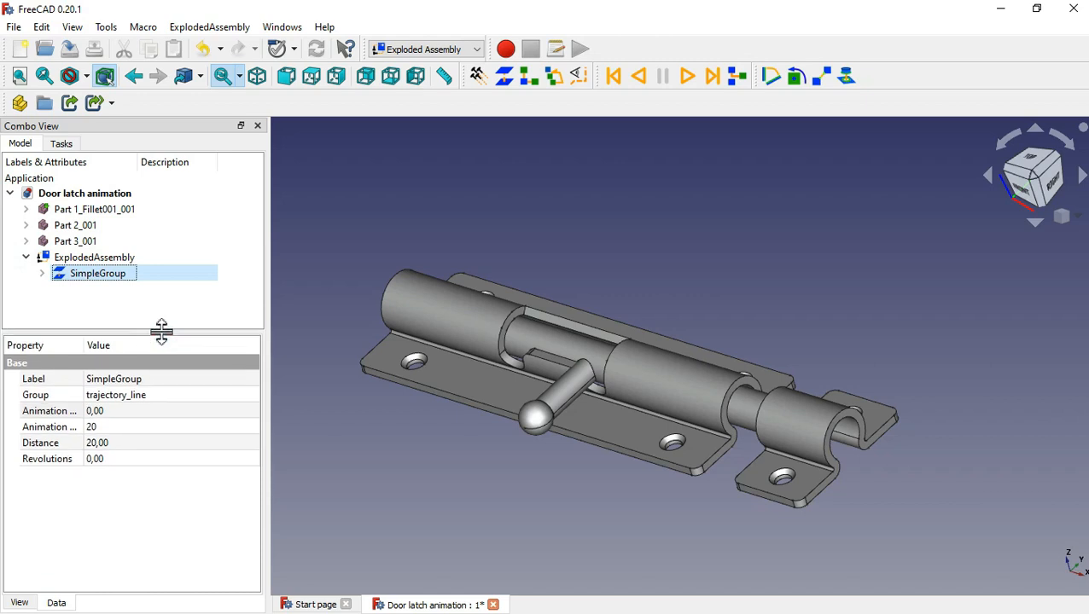
left_click(144, 412)
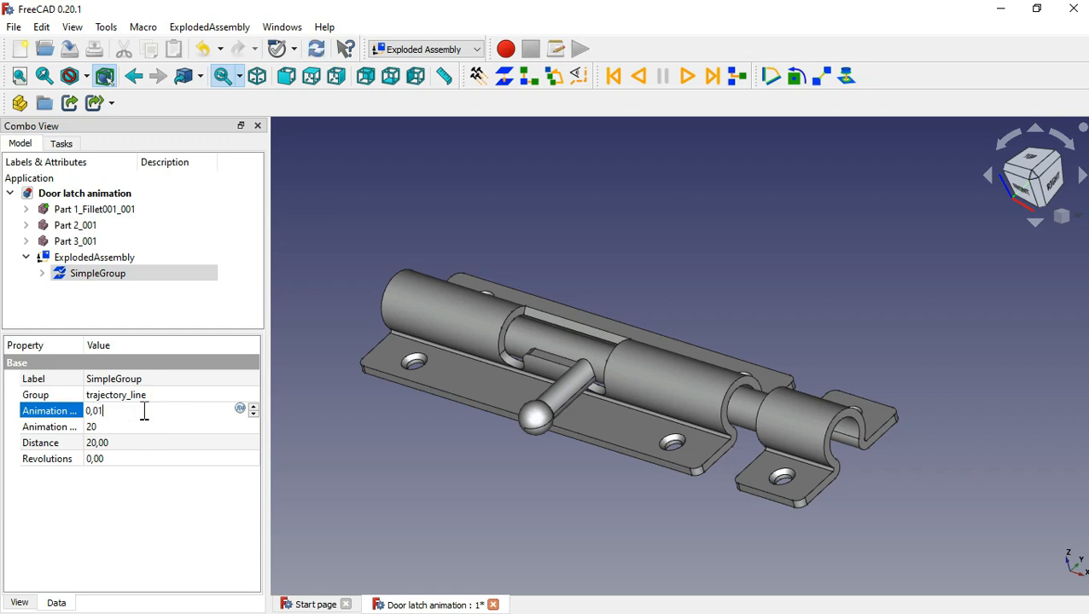
left_click(143, 443)
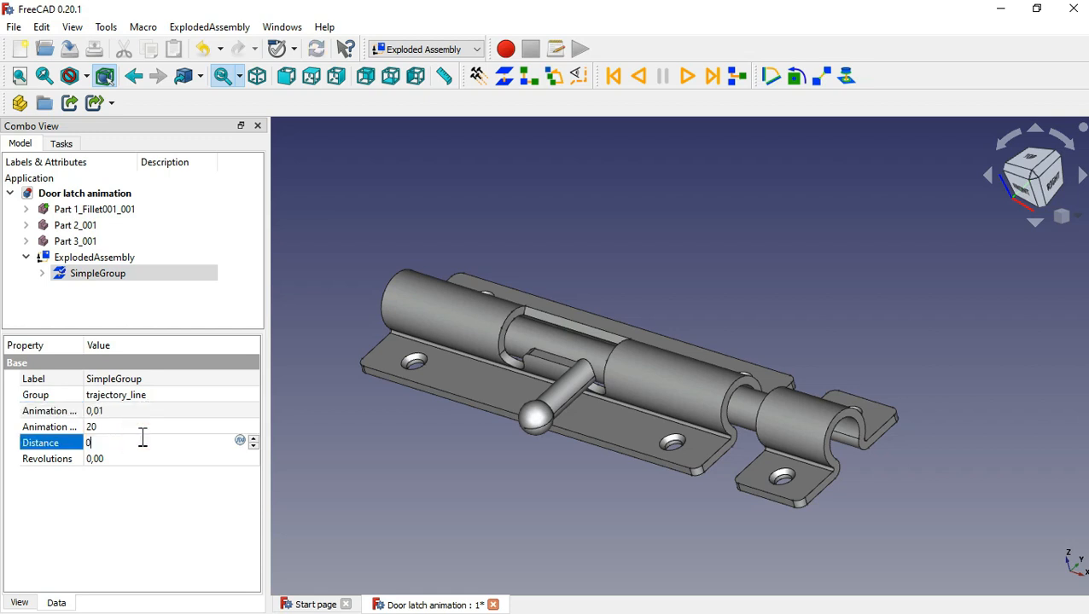
left_click(142, 459)
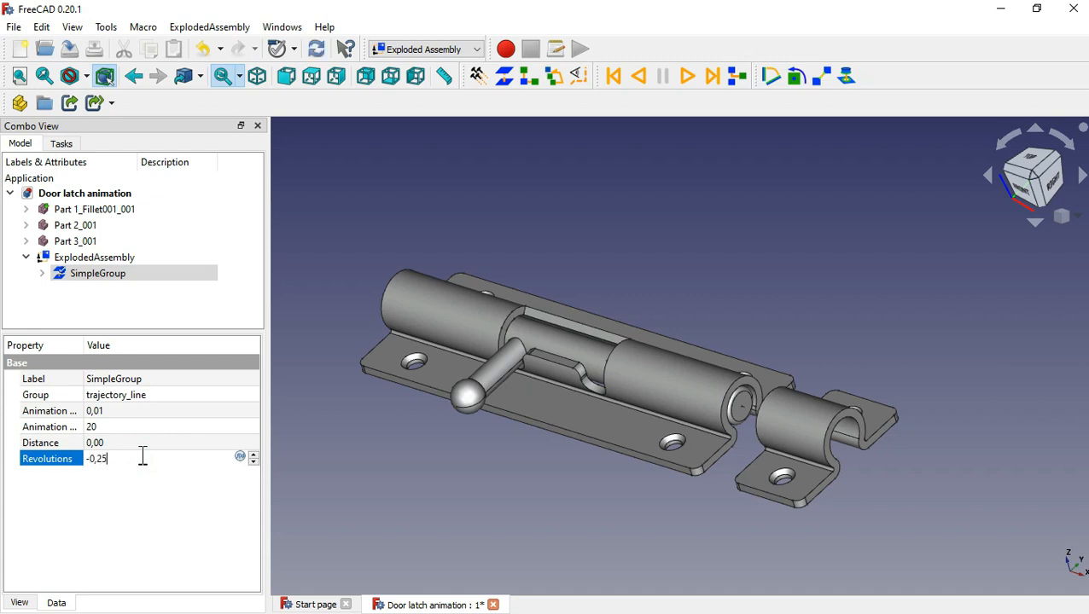
Play the bolt's rotation in reverse and add a second simple explosion group along the bolt's flat end face normal
left_click(414, 455)
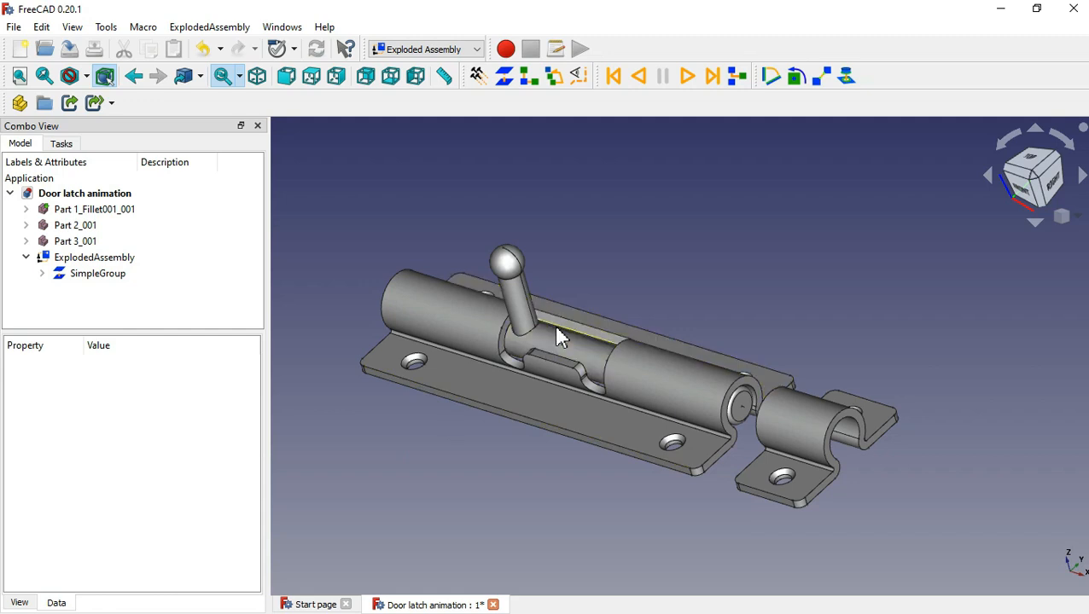
left_click(640, 77)
left_click(741, 408)
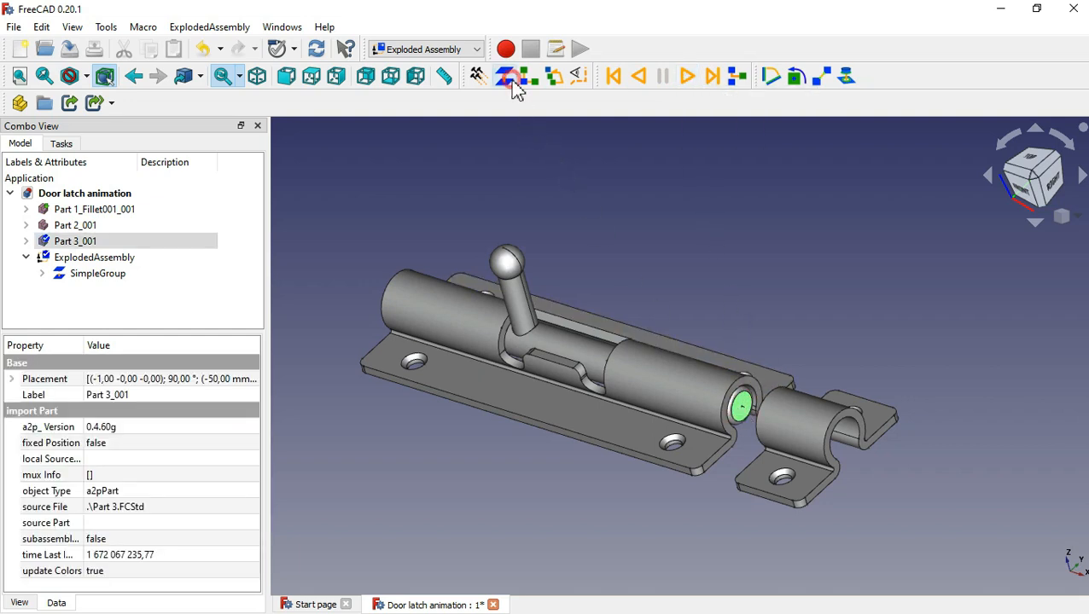
left_click(509, 81)
Set the second explosion group to animation step time 0,01 and distance 25, and play the two-stage animation in reverse and forward
left_click(138, 293)
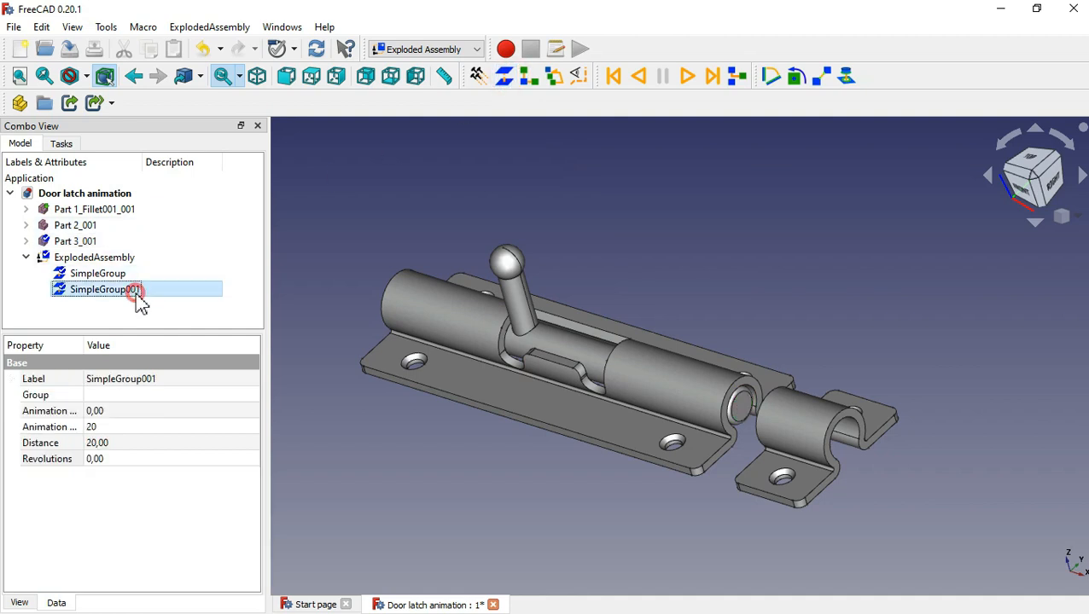
left_click(156, 411)
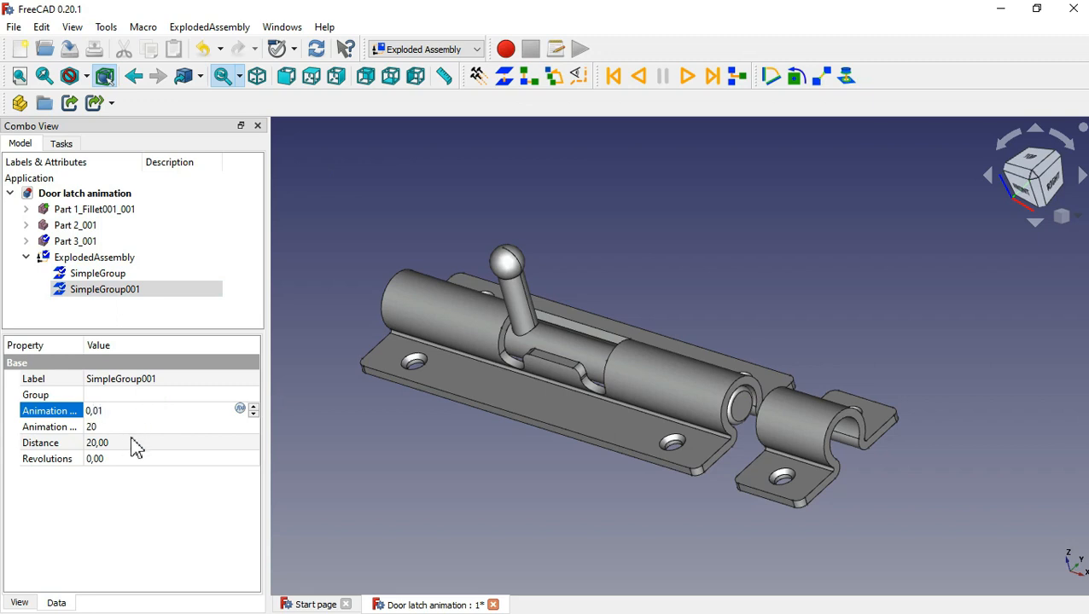
left_click(130, 442)
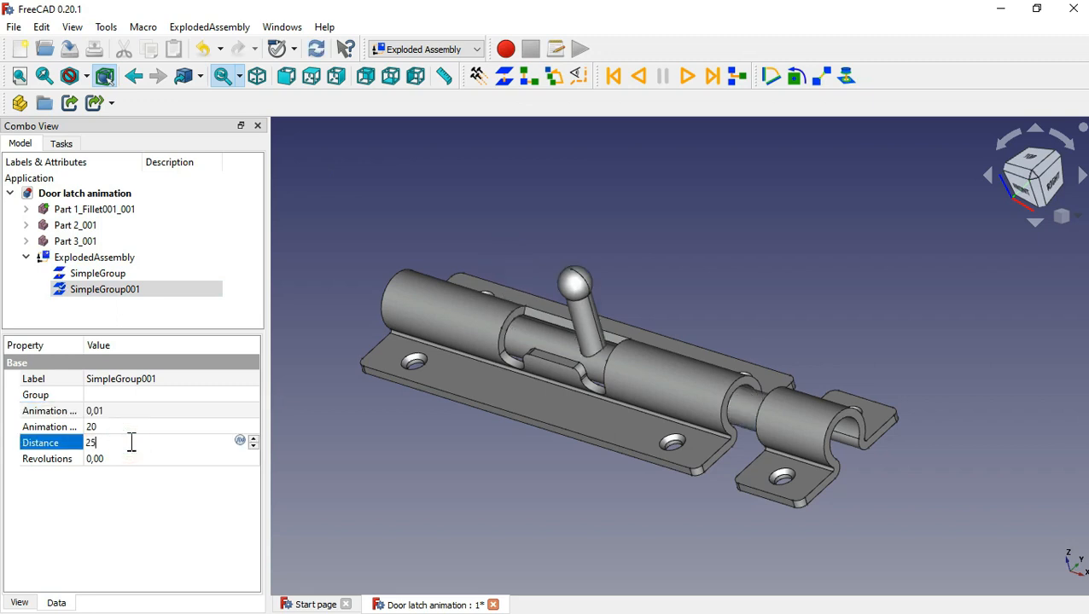
left_click(363, 444)
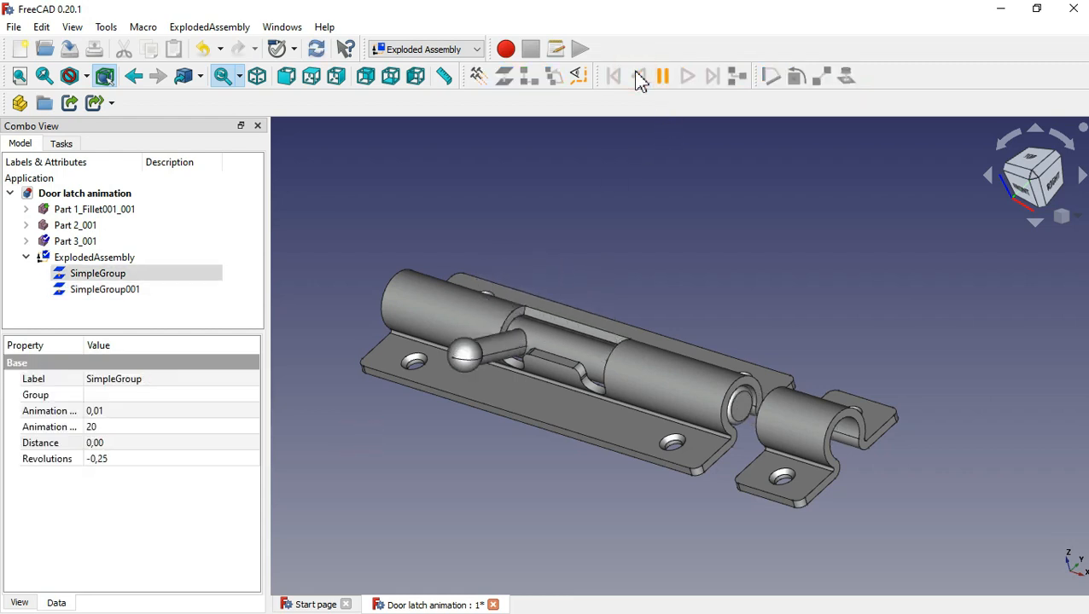
left_click(695, 75)
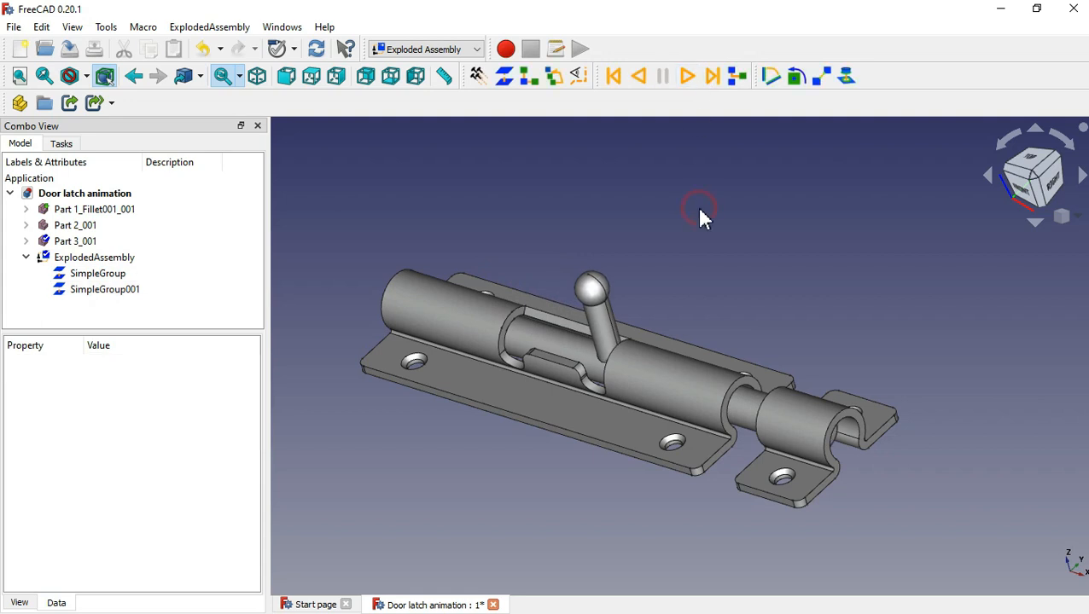
Add a third simple explosion group for the Part 3 bolt using its flat end face
mouse_move(766, 311)
middle_mouse_down()
mouse_move(693, 279)
mouse_move(670, 287)
mouse_move(754, 287)
mouse_move(774, 303)
middle_mouse_up()
left_click(799, 386)
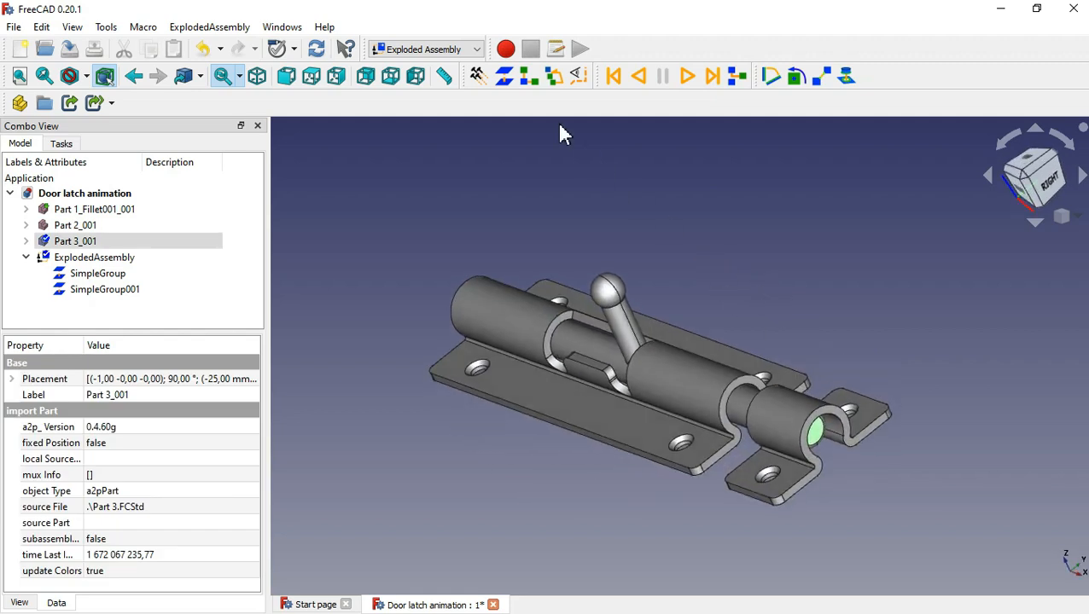
left_click(515, 78)
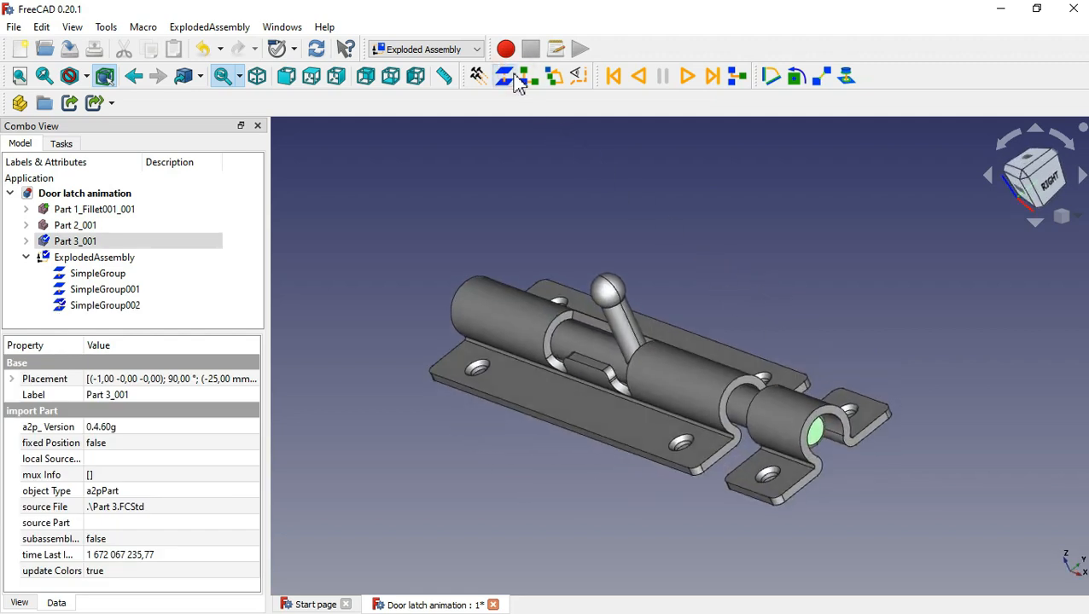
Set the third explosion group to animation step time 0,01, distance 0 and revolutions 0,25
left_click(129, 307)
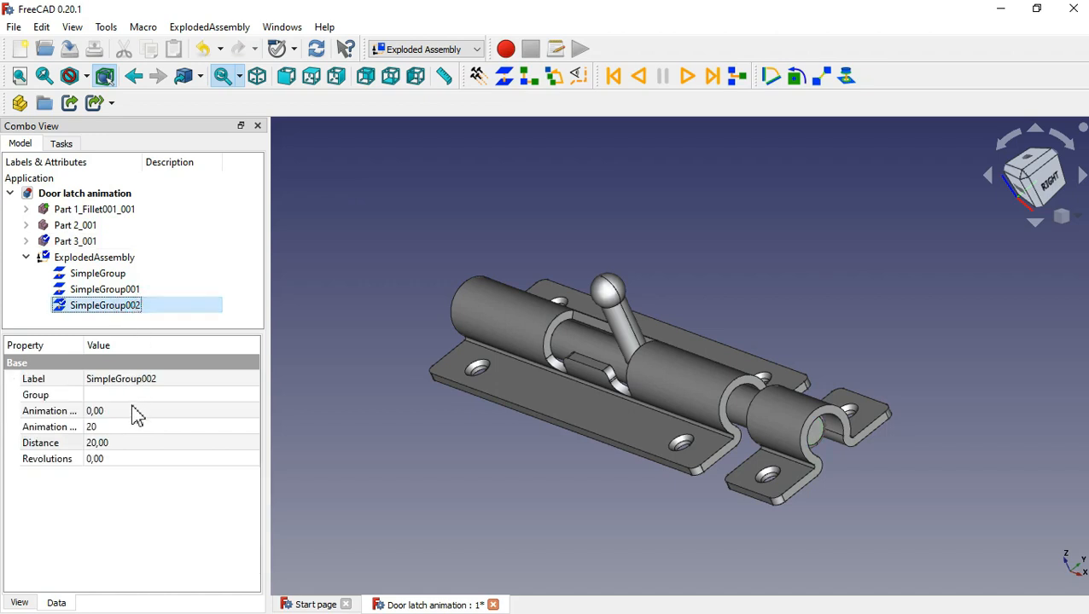
left_click(122, 410)
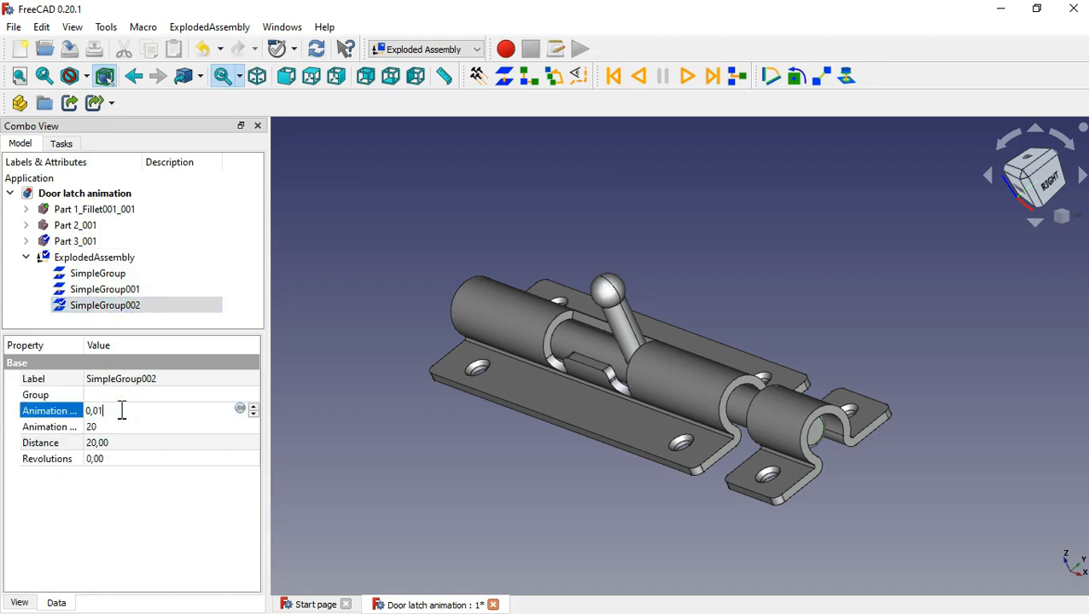
left_click(137, 443)
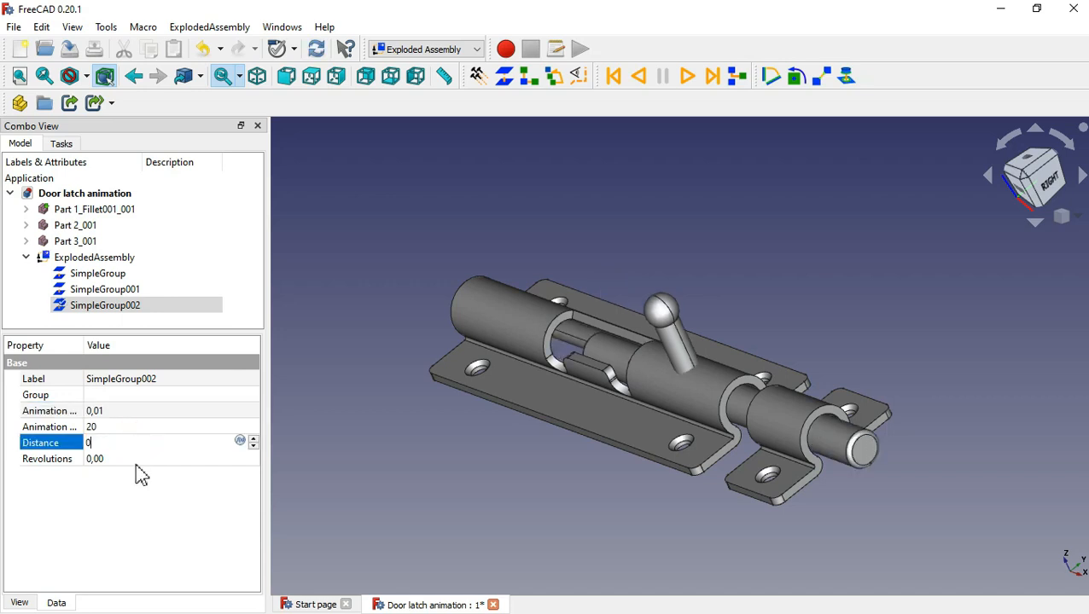
left_click(138, 459)
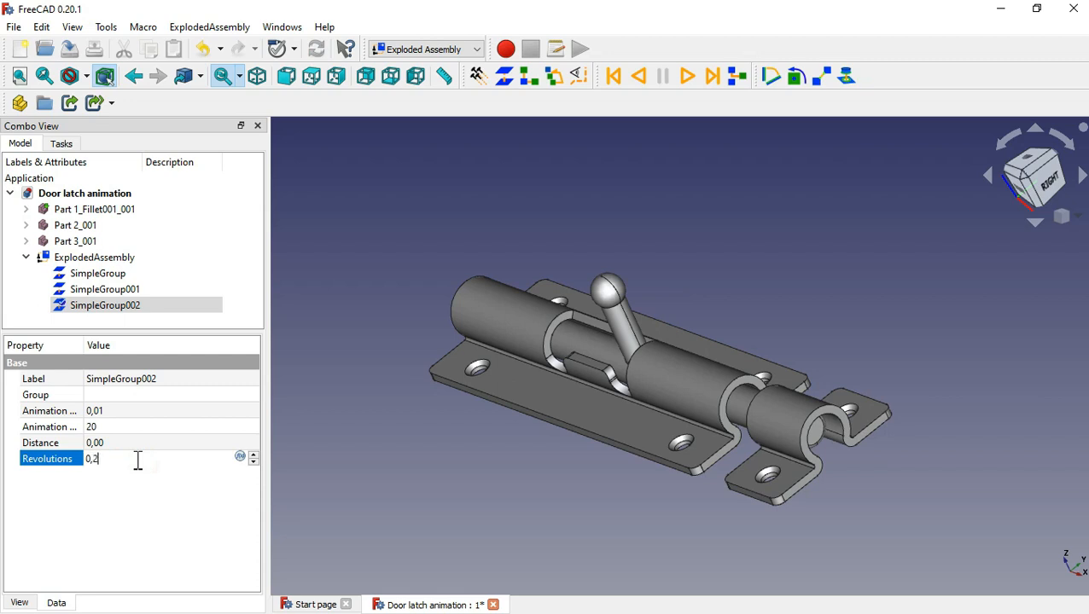
left_click(307, 443)
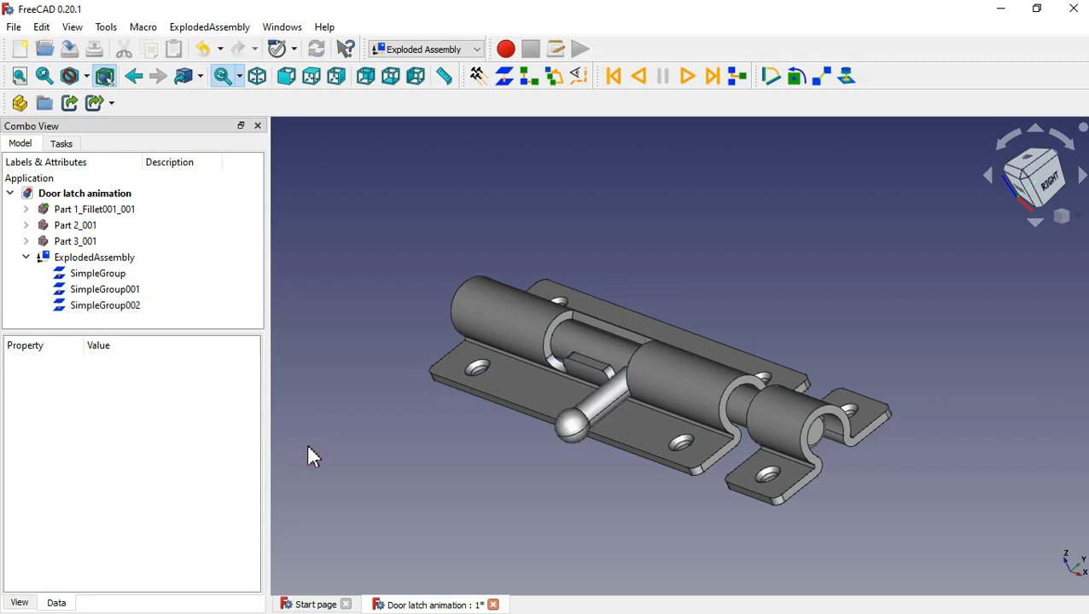
Play the complete three-stage bolt animation in reverse, forward and in reverse again
middle_click_drag(337, 369, 424, 395)
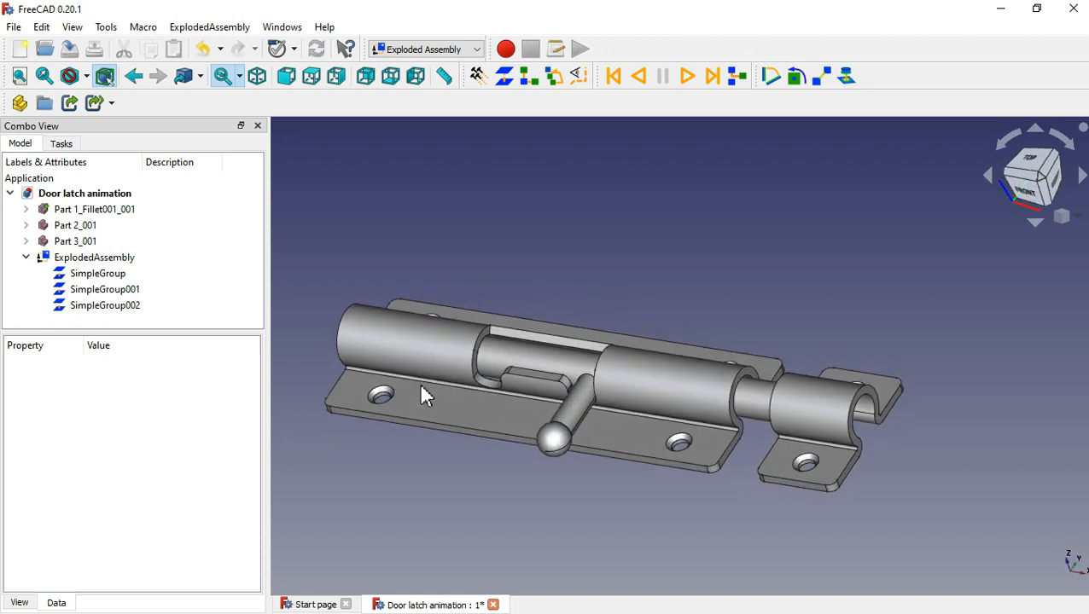
left_click(644, 81)
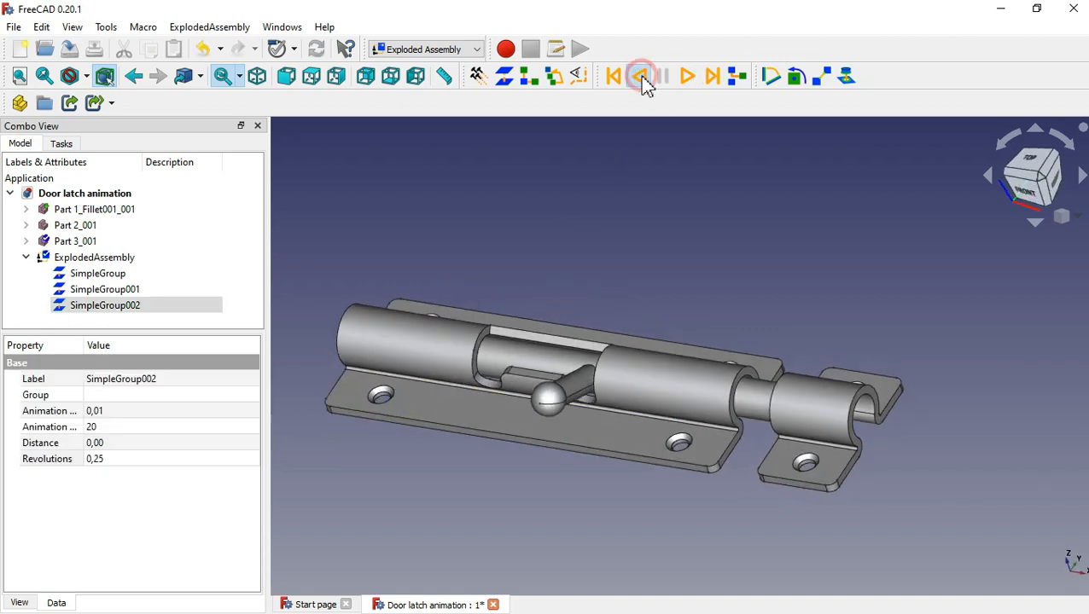
left_click(688, 78)
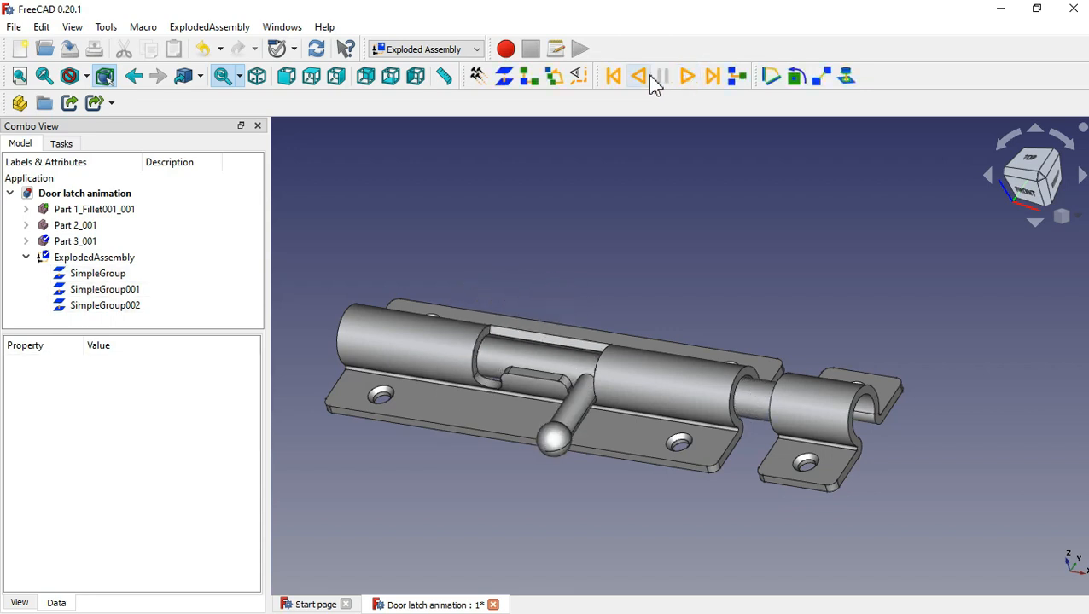
left_click(649, 80)
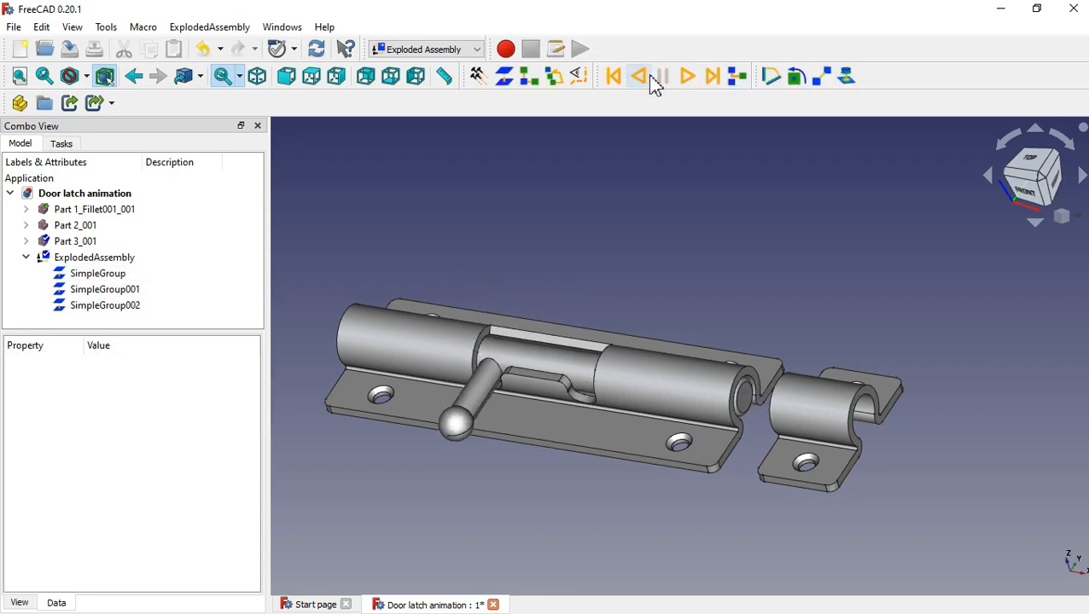
Show the latch from above and play the bolt animation forward and in reverse
left_click(319, 76)
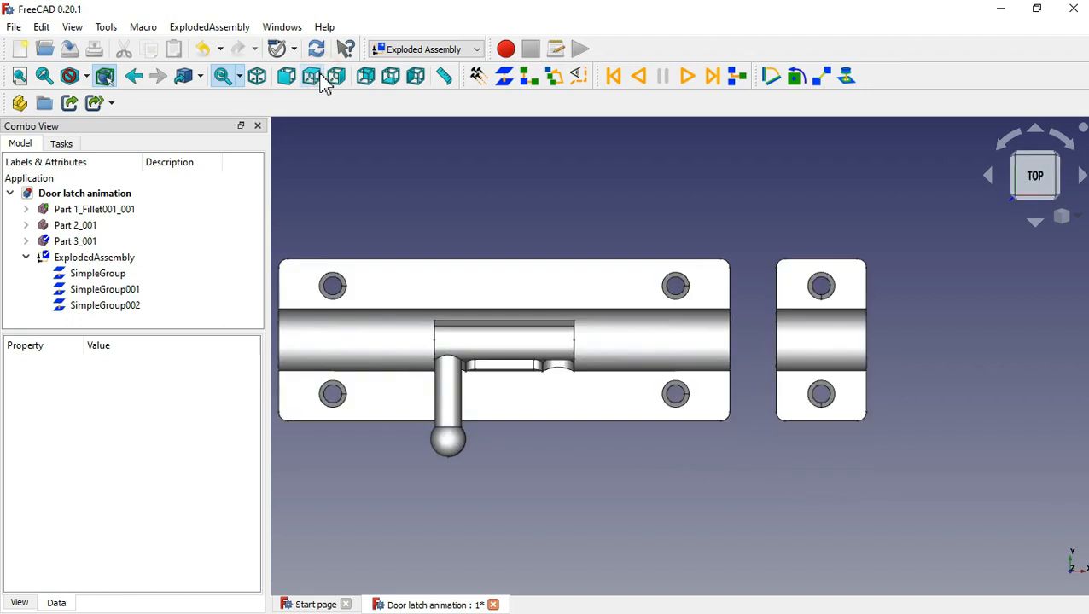
left_click(687, 77)
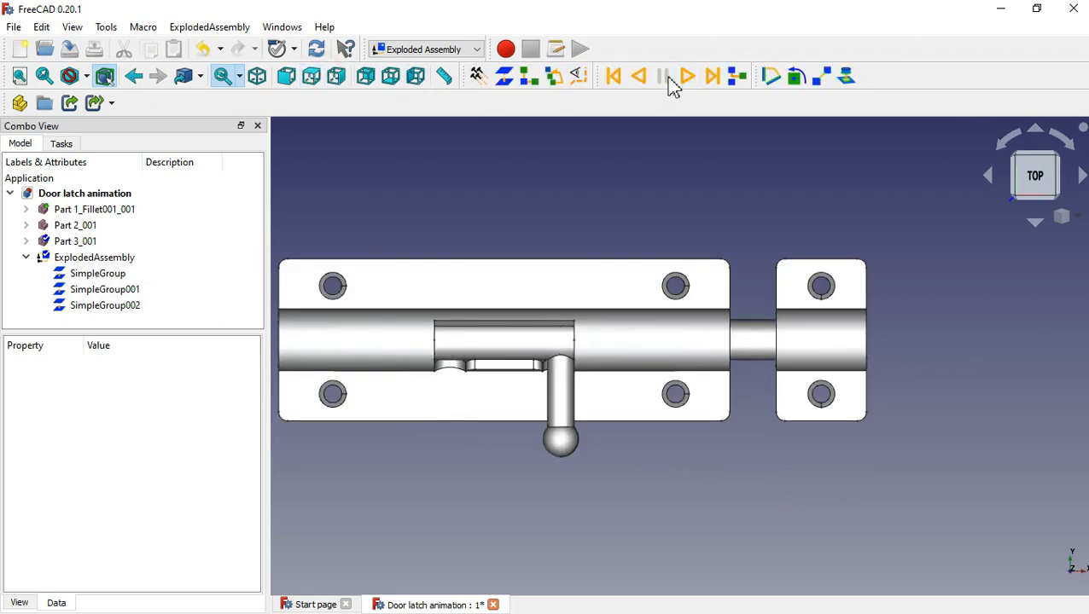
left_click(641, 78)
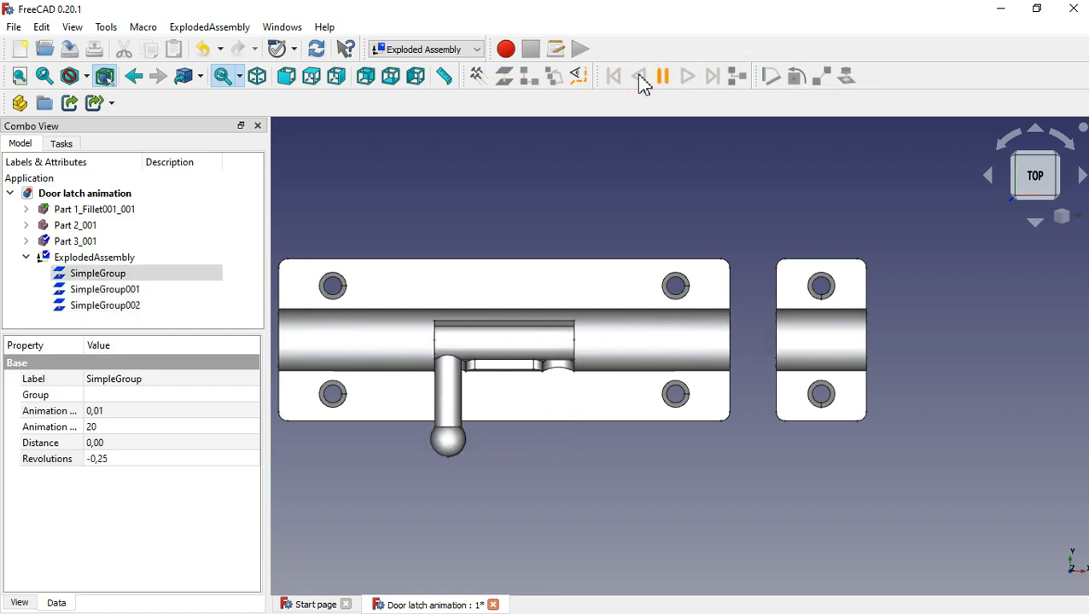
Show the latch from the front and play the bolt animation forward and in reverse
left_click(288, 80)
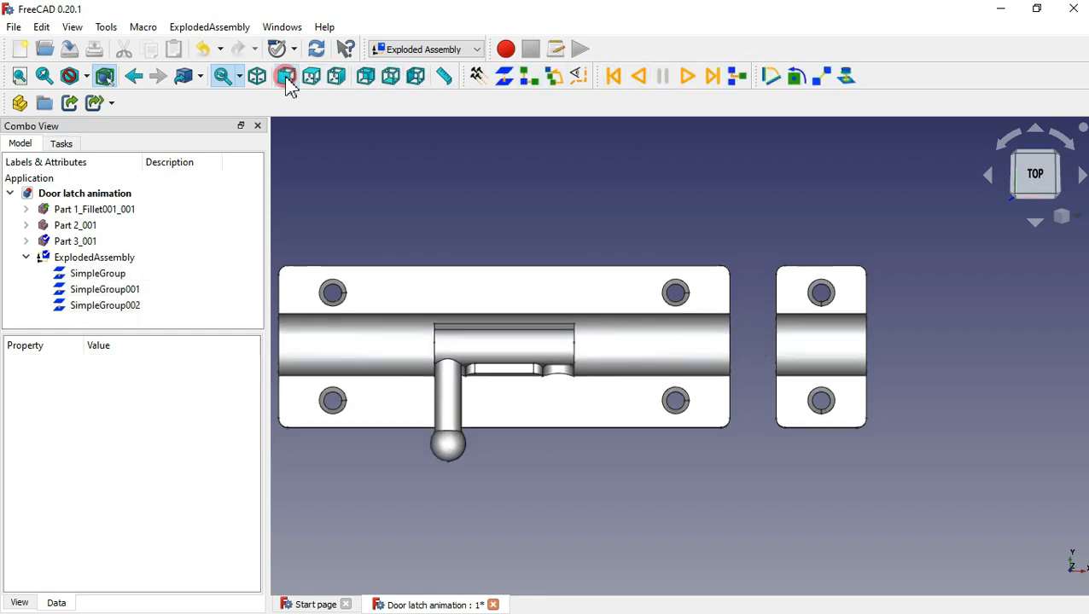
left_click(680, 78)
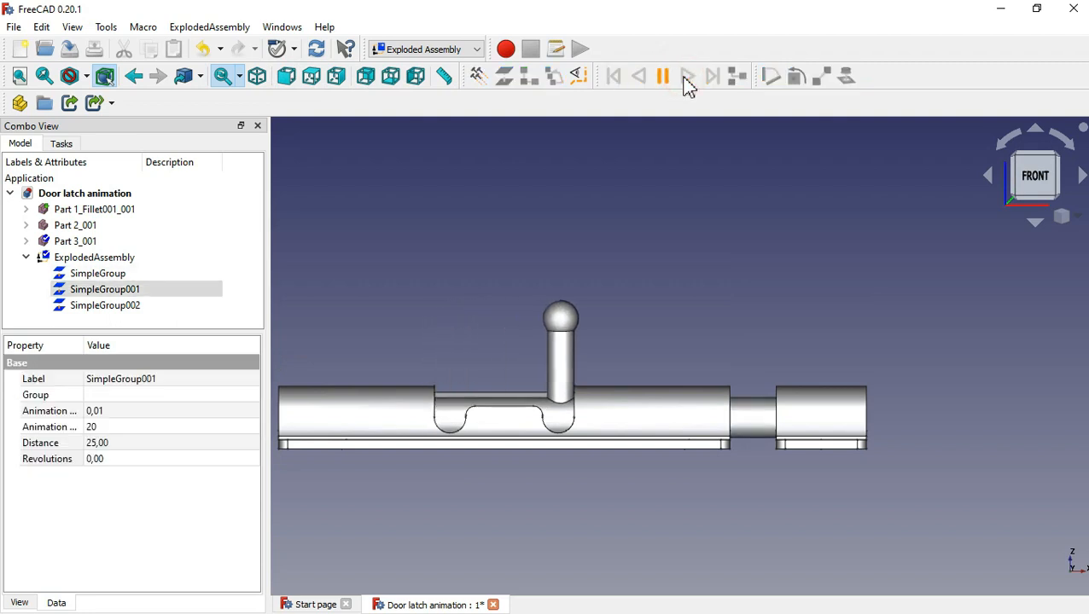
left_click(634, 81)
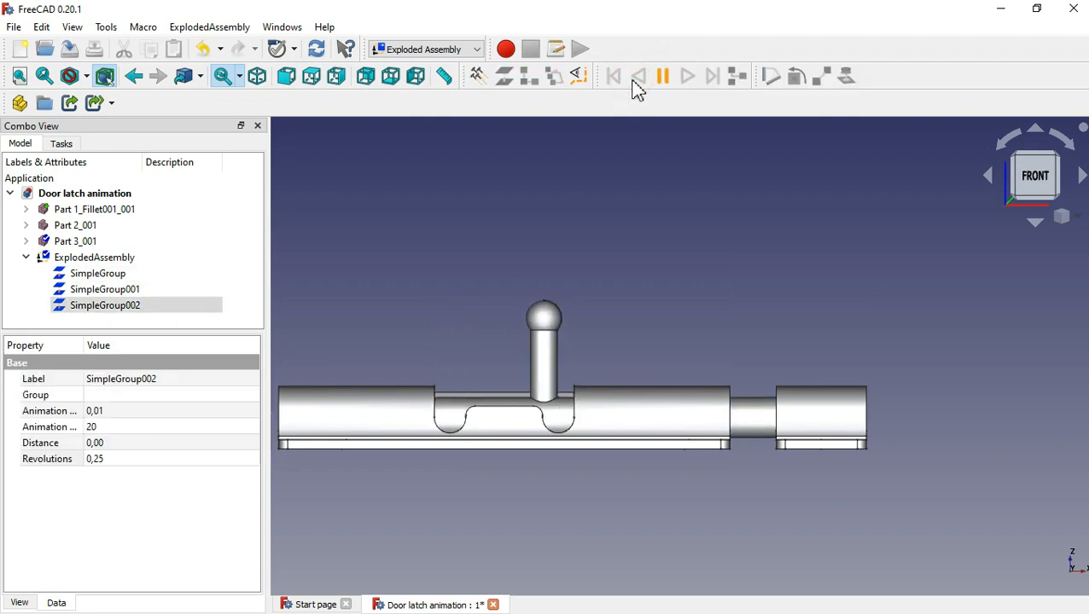
Show the latch in isometric view and play the bolt animation forward and in reverse
left_click(258, 82)
left_click(689, 81)
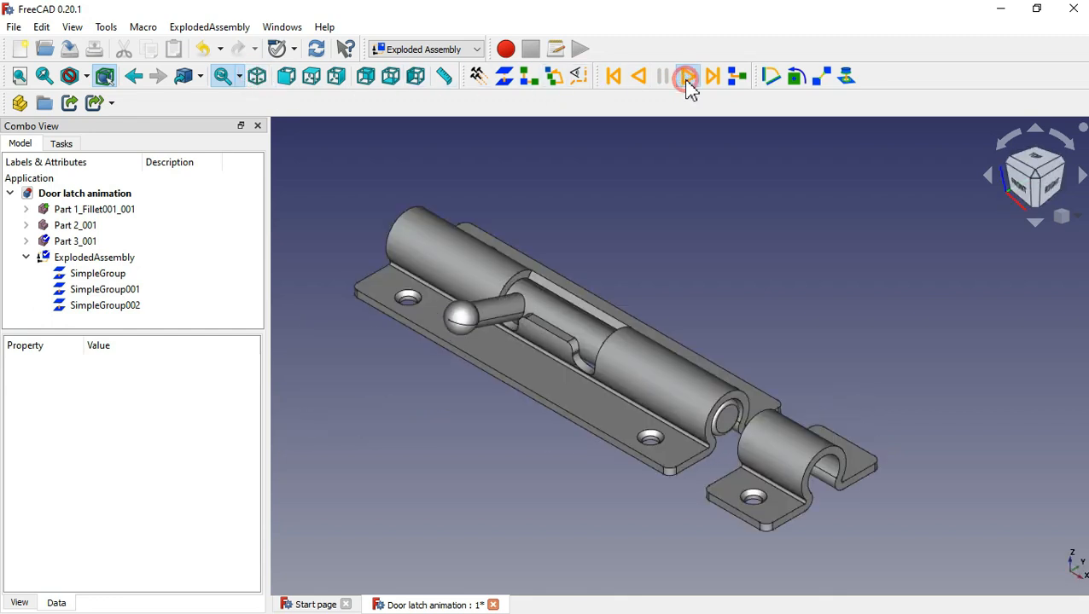
left_click(642, 77)
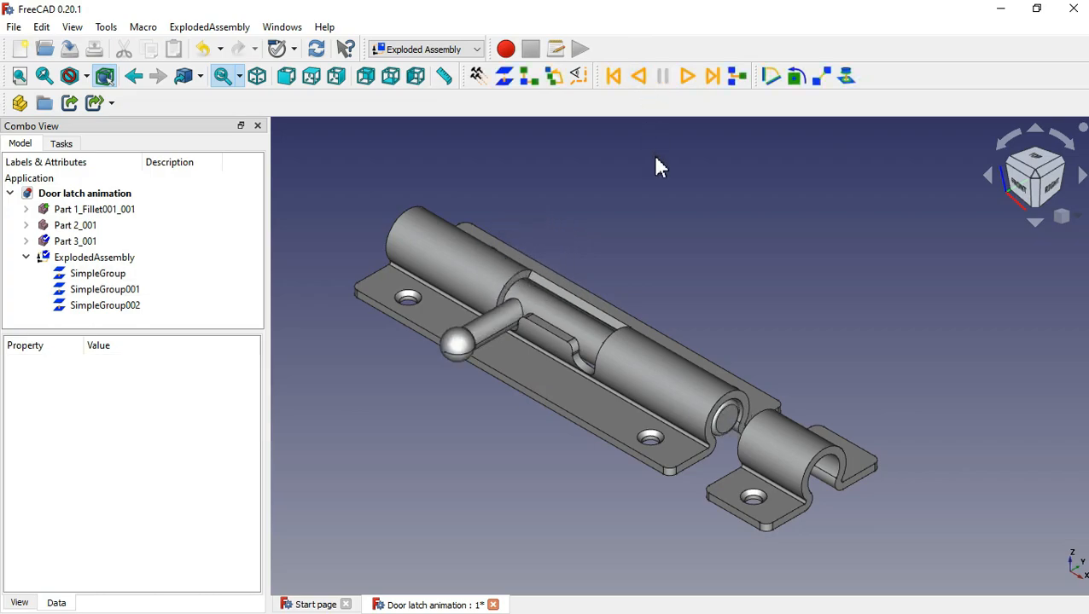